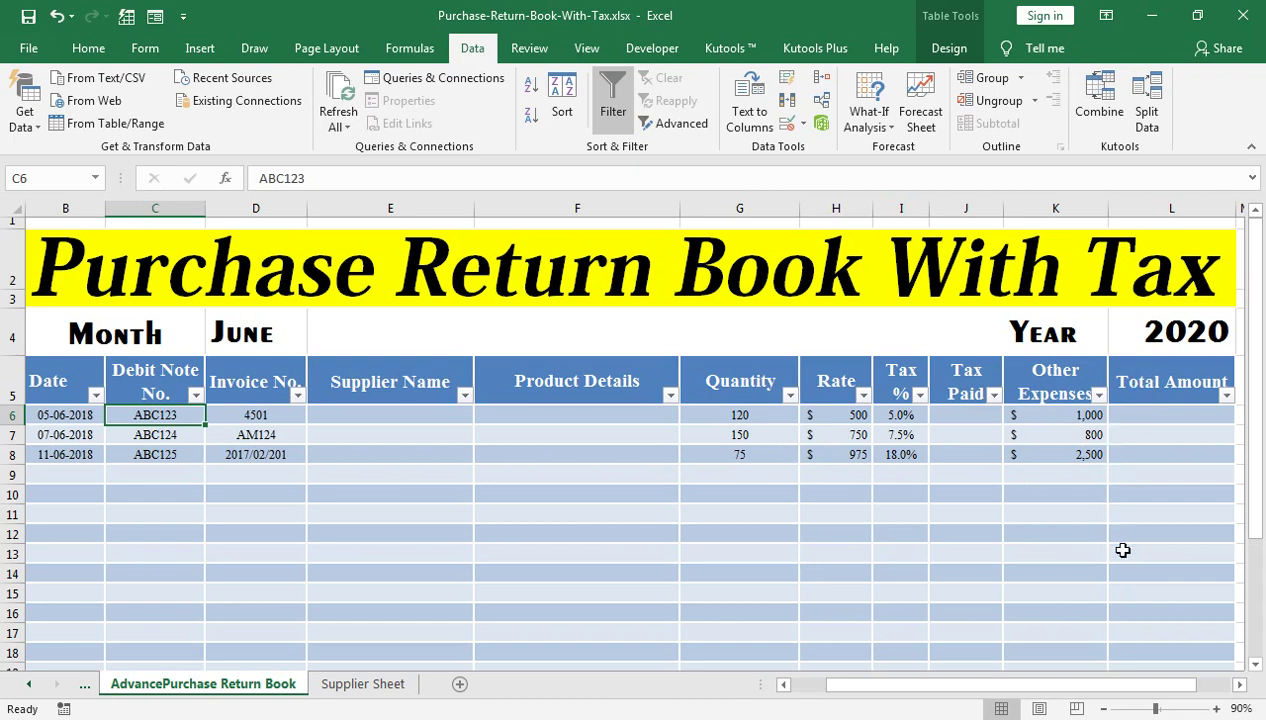
Step: Check the supplier names on the Supplier Sheet, then select the Supplier Name column cells
left_click(368, 686)
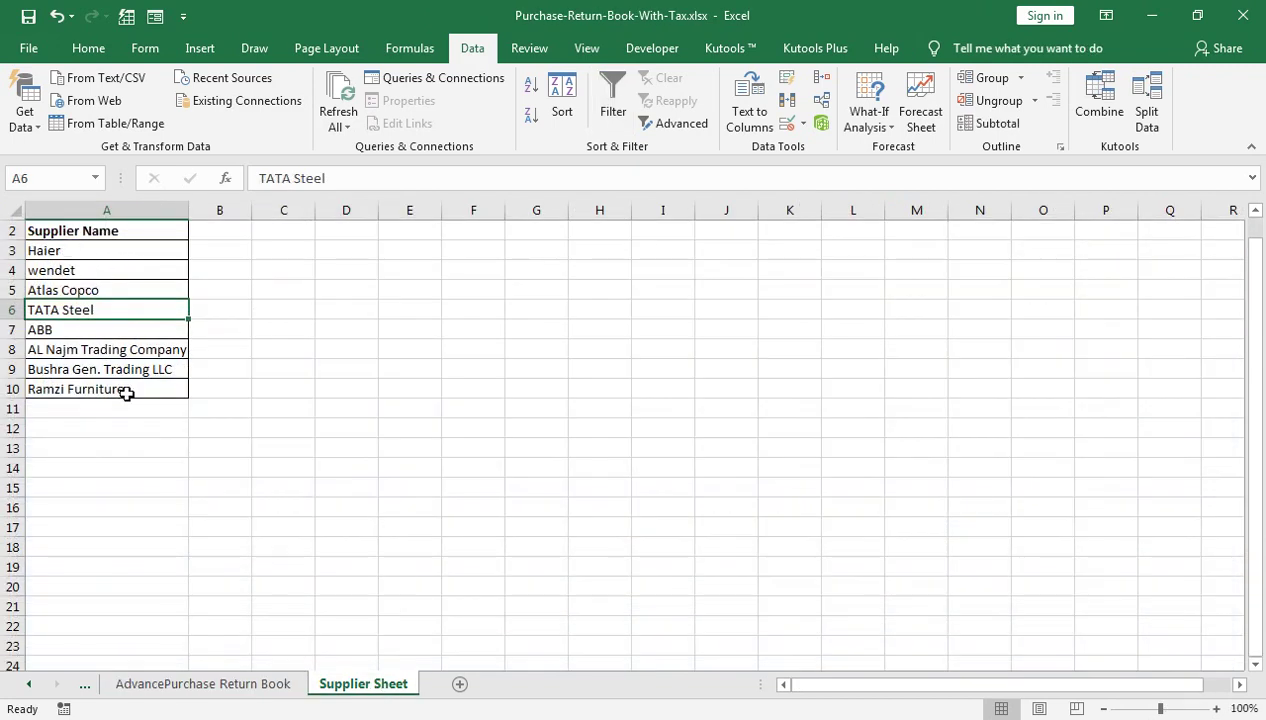
left_click(214, 682)
left_click(411, 414)
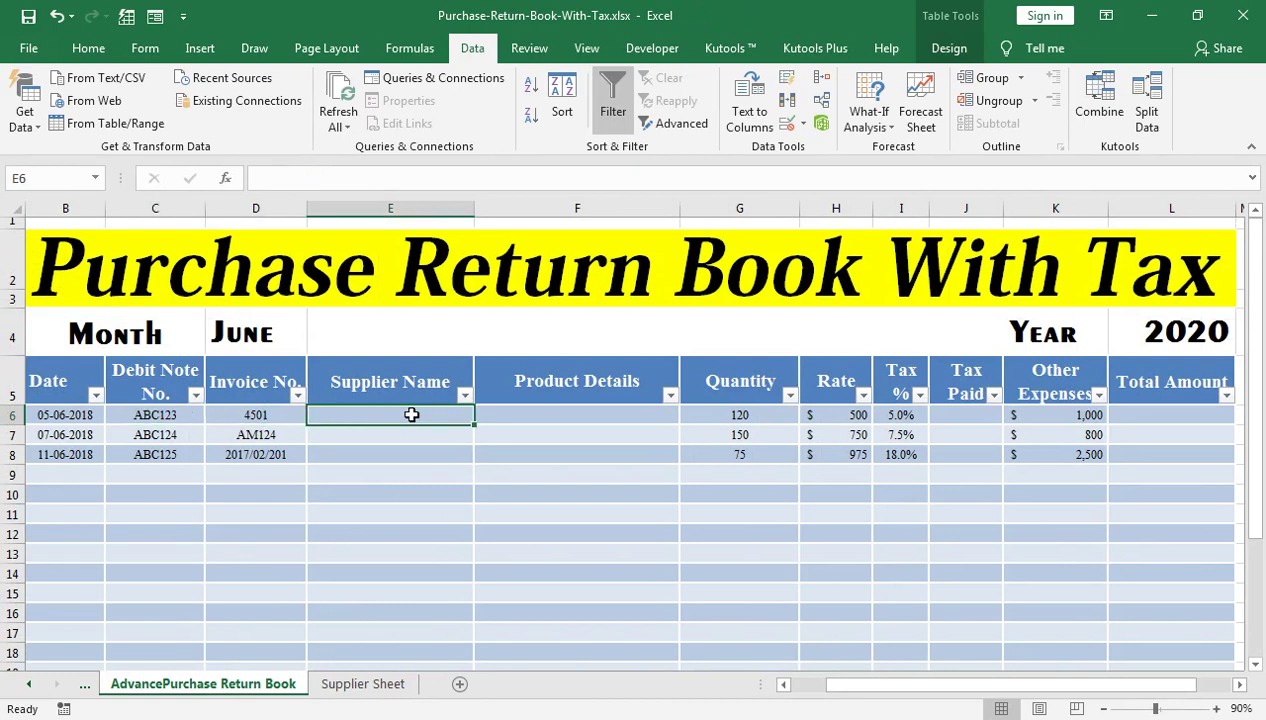
key("ctrl+shift+Down")
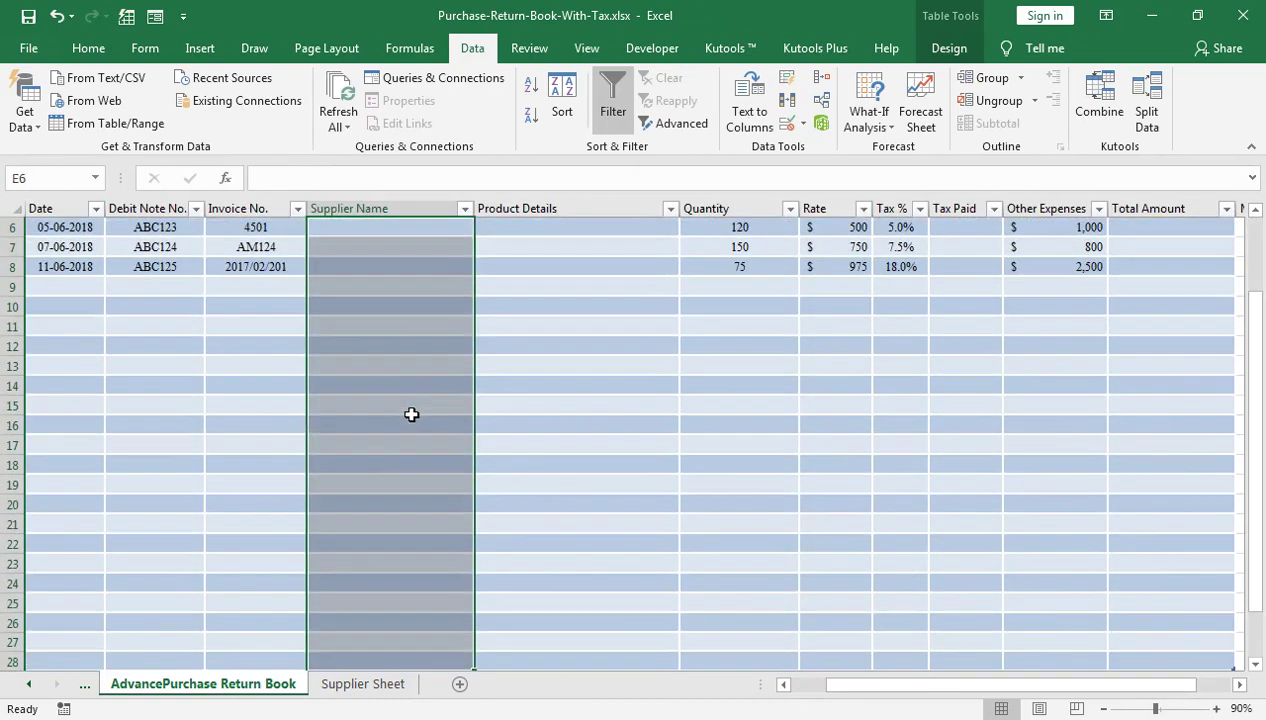
Step: Apply a List data validation with source 'Supplier Sheet'!$A$3:$A$10 to the selected cells
left_click(790, 123)
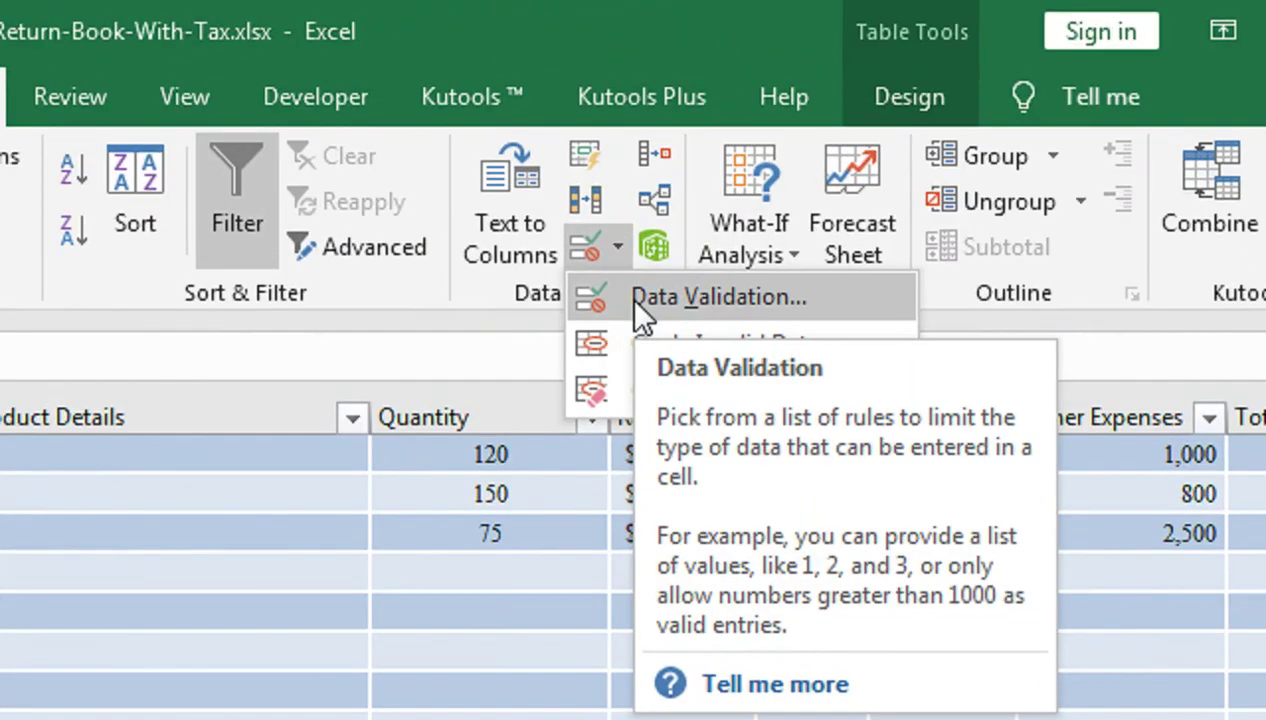
left_click(634, 300)
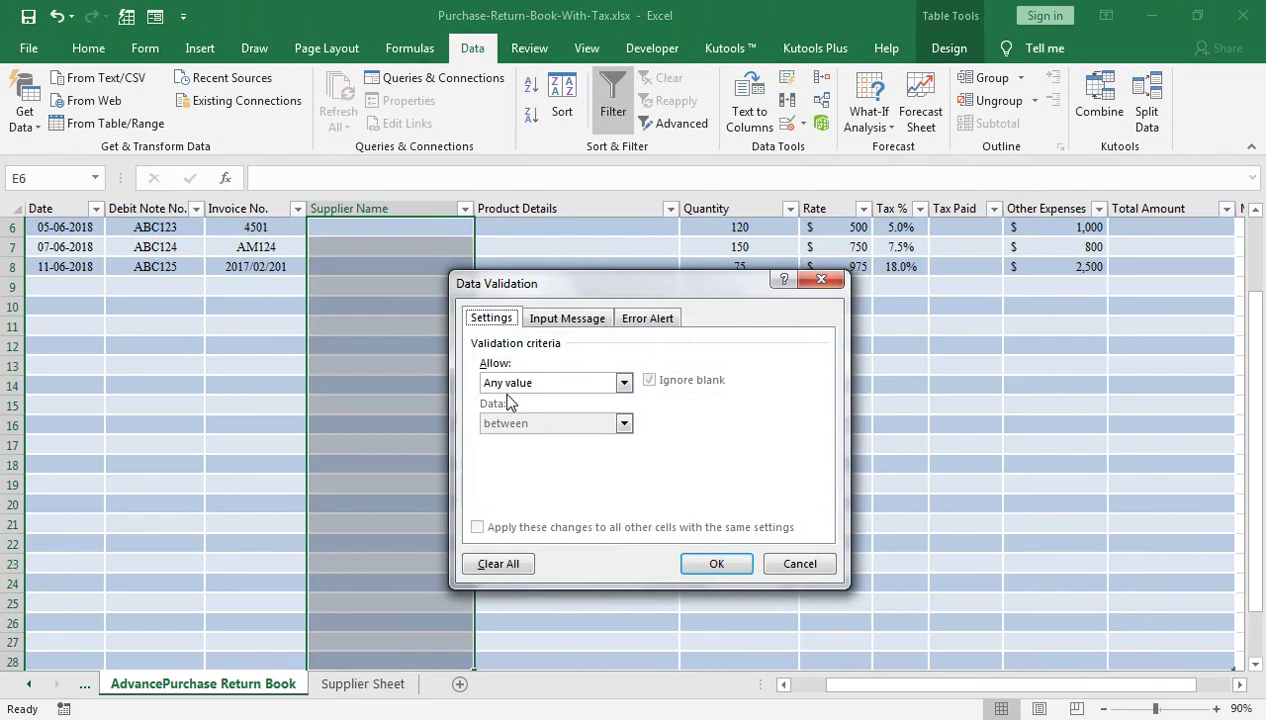
left_click(520, 383)
left_click(525, 438)
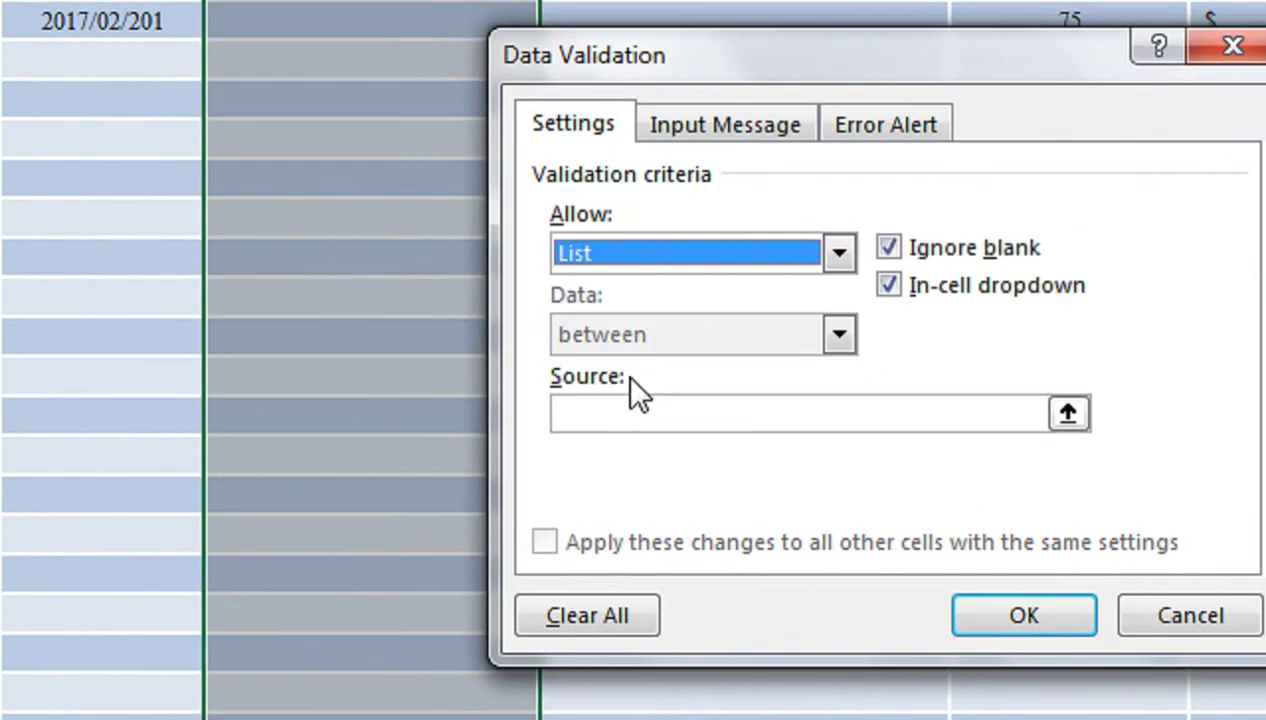
left_click(613, 412)
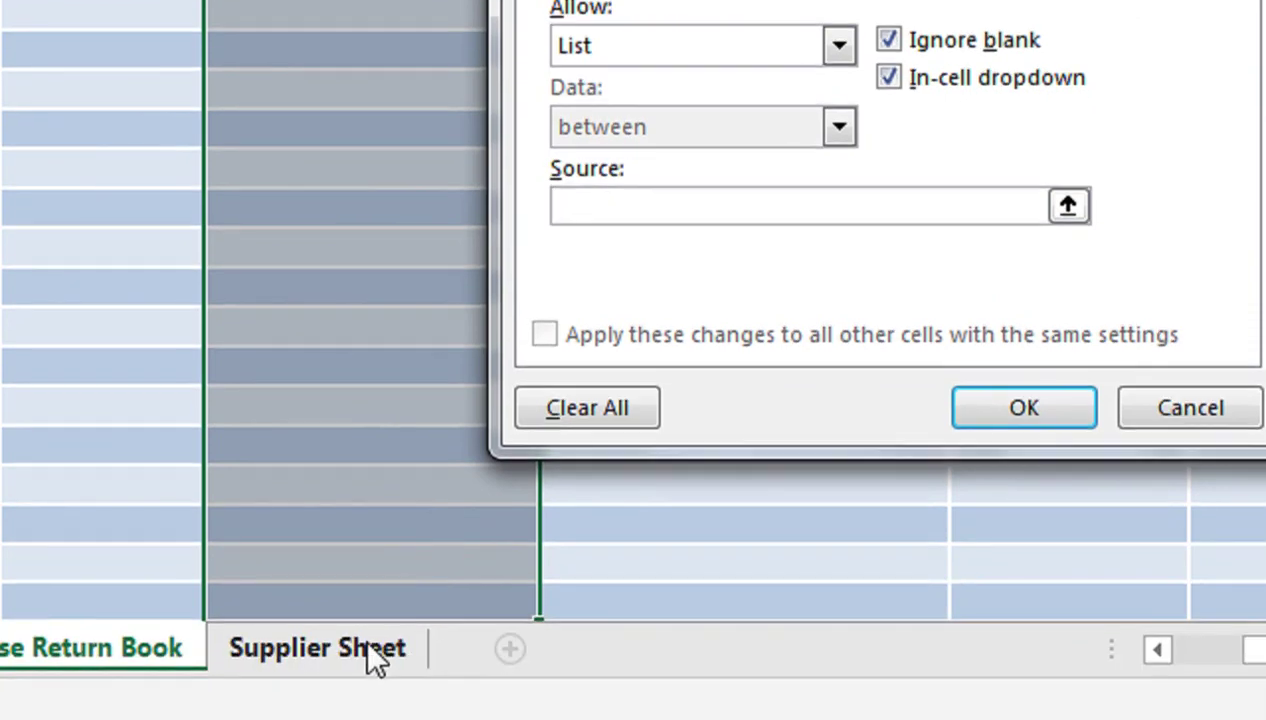
left_click(371, 657)
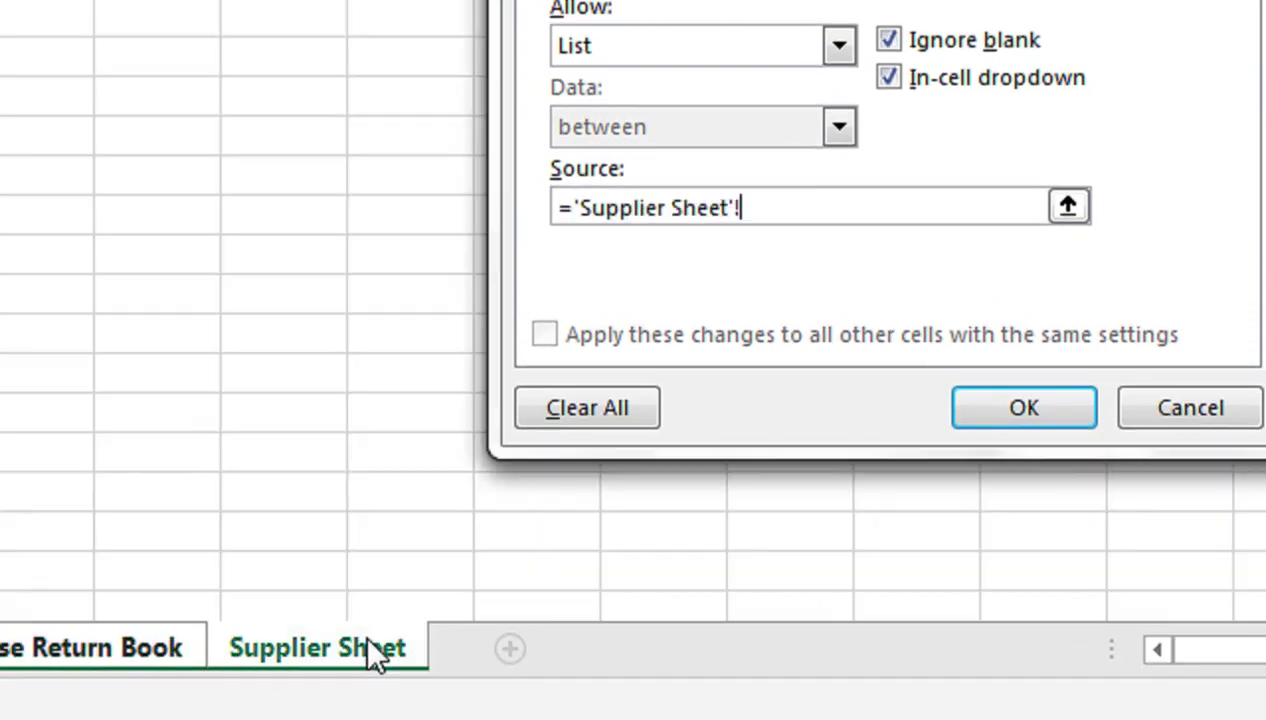
left_click(74, 253)
key("shift+Down")
key("shift+Down")
key("shift+Down")
key("shift+Down")
key("shift+Down")
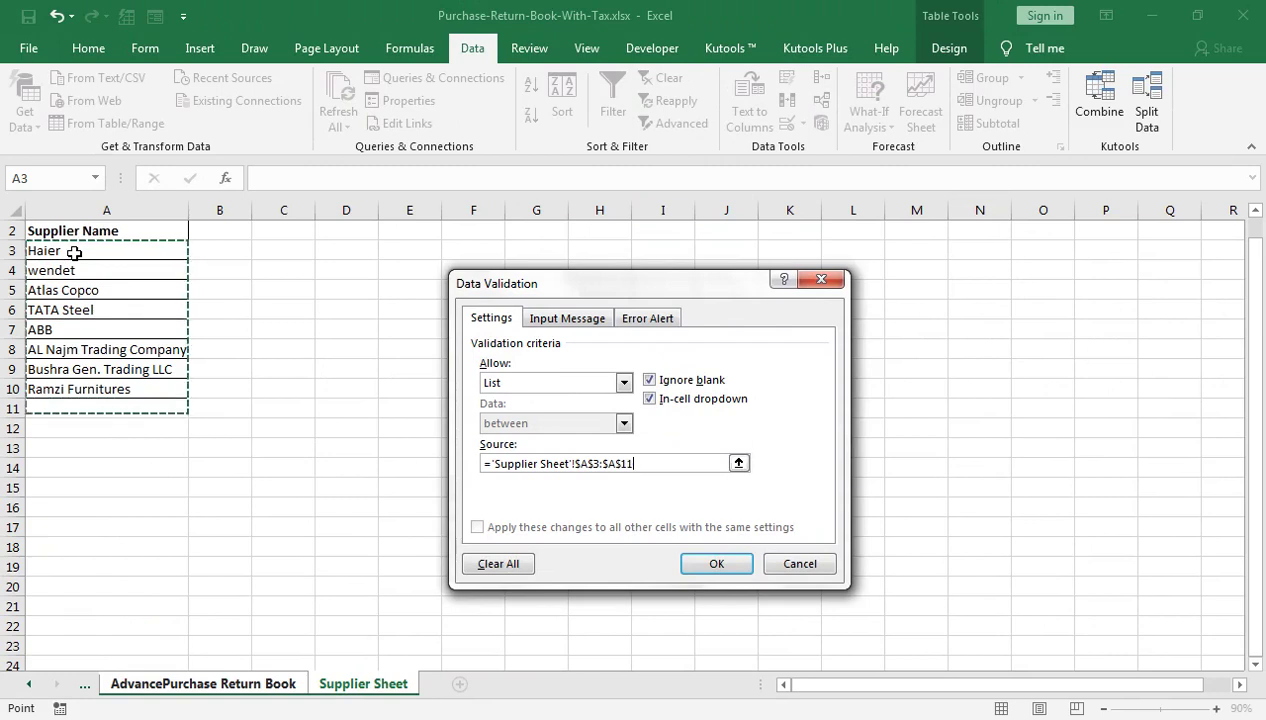
key("shift+Up")
left_click(695, 563)
left_click(484, 293)
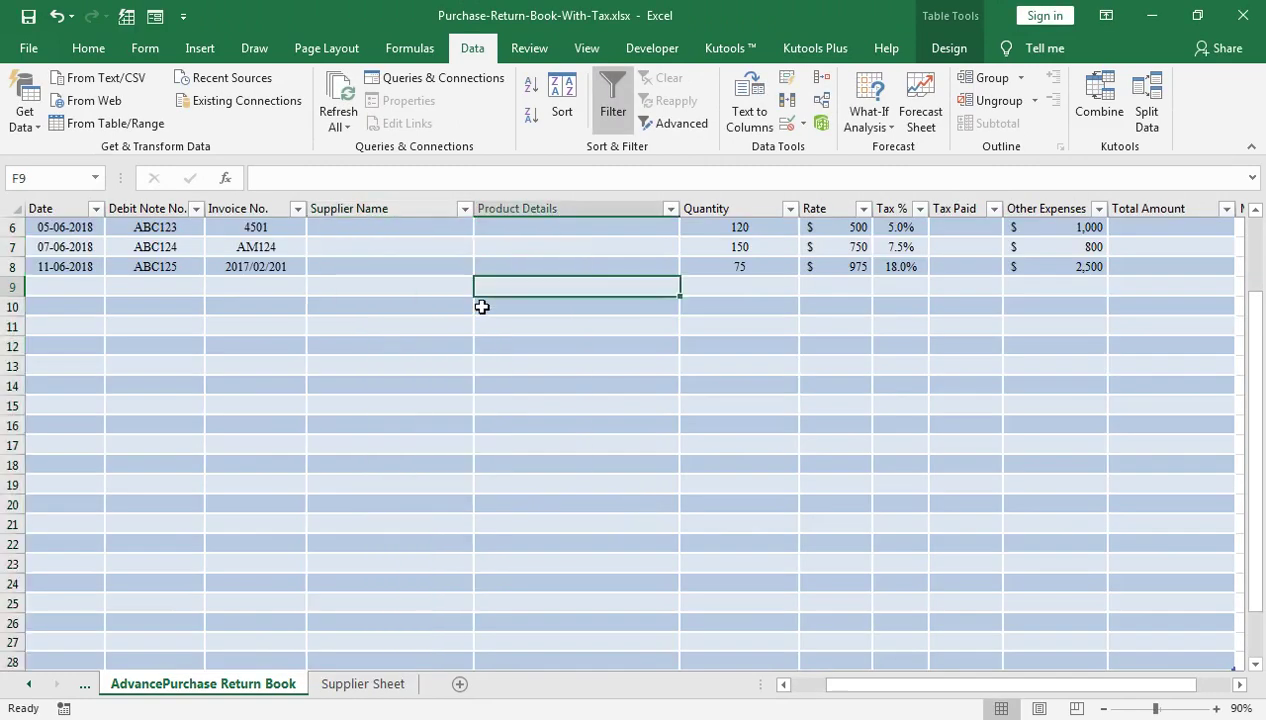
Step: Pick Haier for E6 and Atlas Copco for E7 from the supplier drop-downs
scroll(383, 377, "up", 2)
left_click(418, 420)
left_click(482, 415)
left_click(450, 429)
left_click(454, 439)
left_click(480, 440)
left_click(424, 437)
left_click(482, 435)
left_click(440, 475)
Step: Pick ABB for E8 and Atlas Copco for E9 from the supplier drop-downs
left_click(438, 455)
left_click(482, 455)
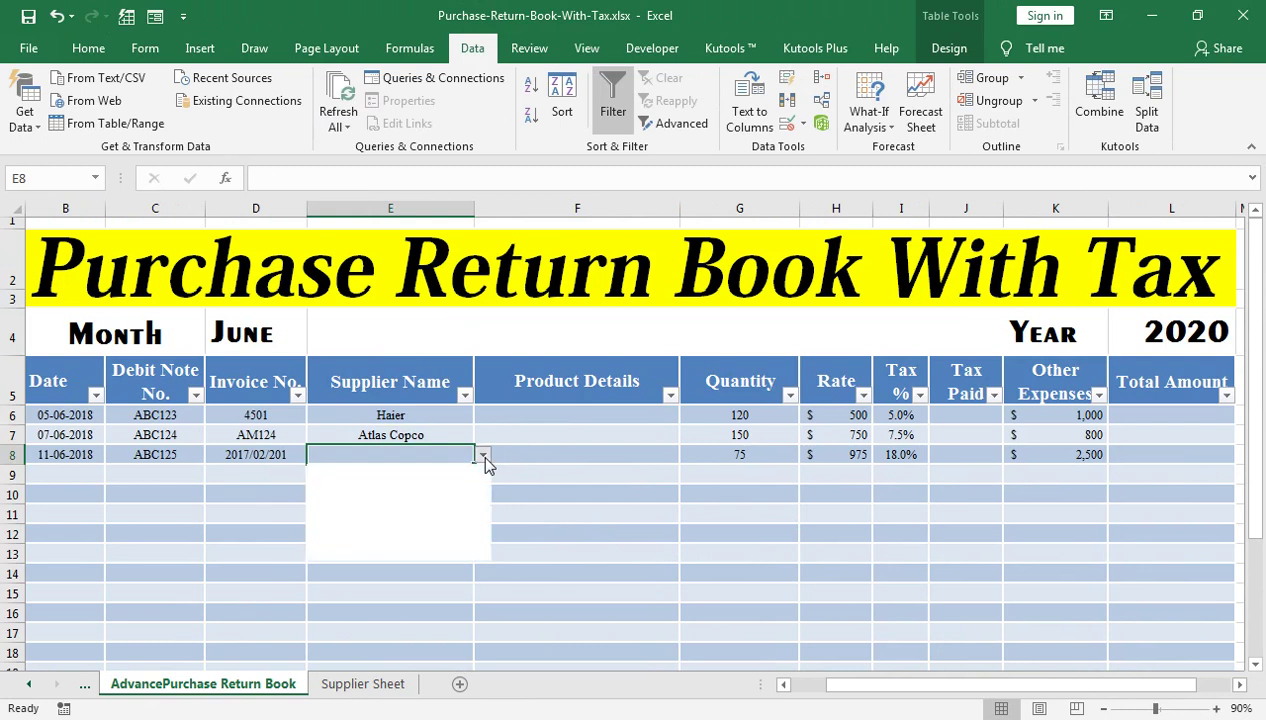
left_click(420, 519)
left_click(452, 475)
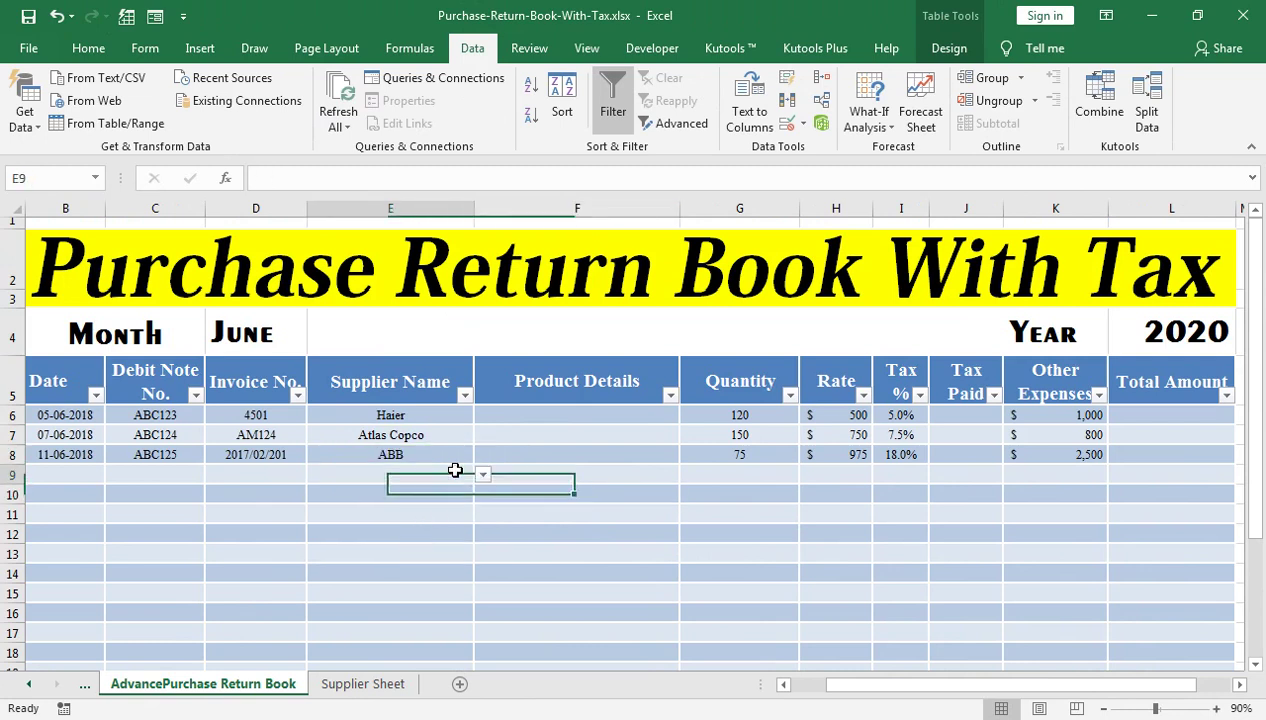
left_click(482, 475)
left_click(428, 513)
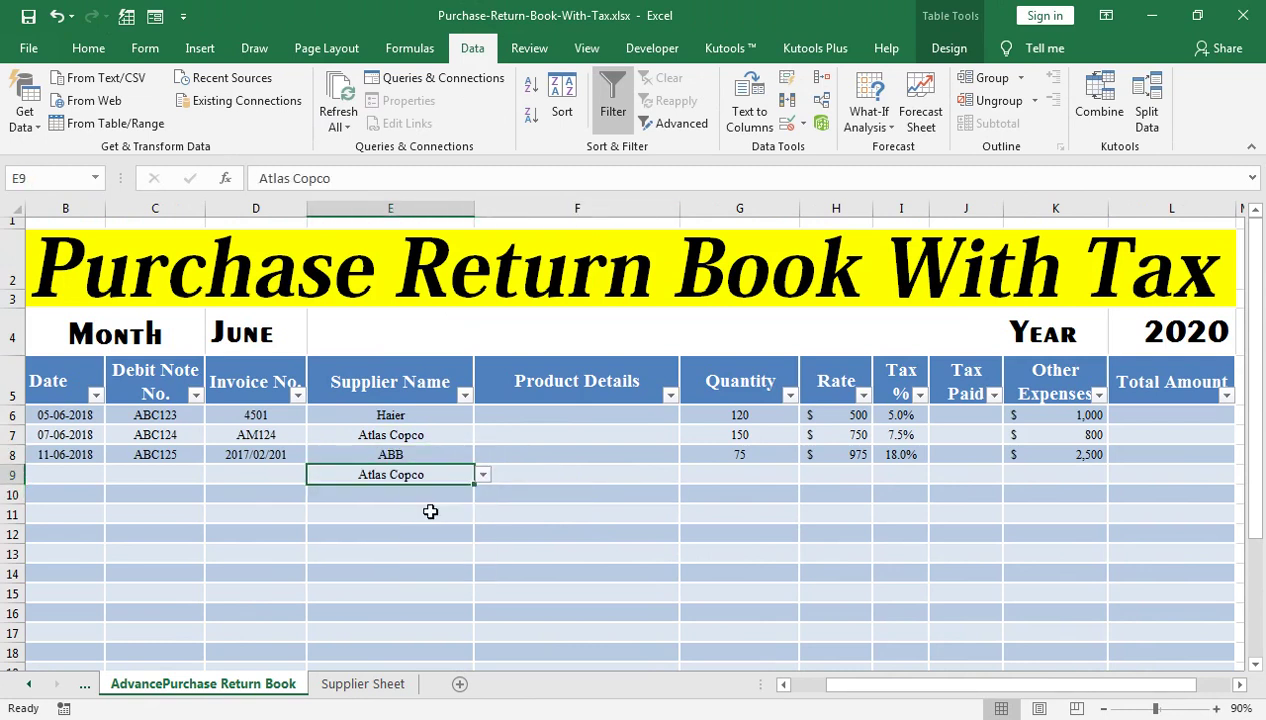
left_click(548, 413)
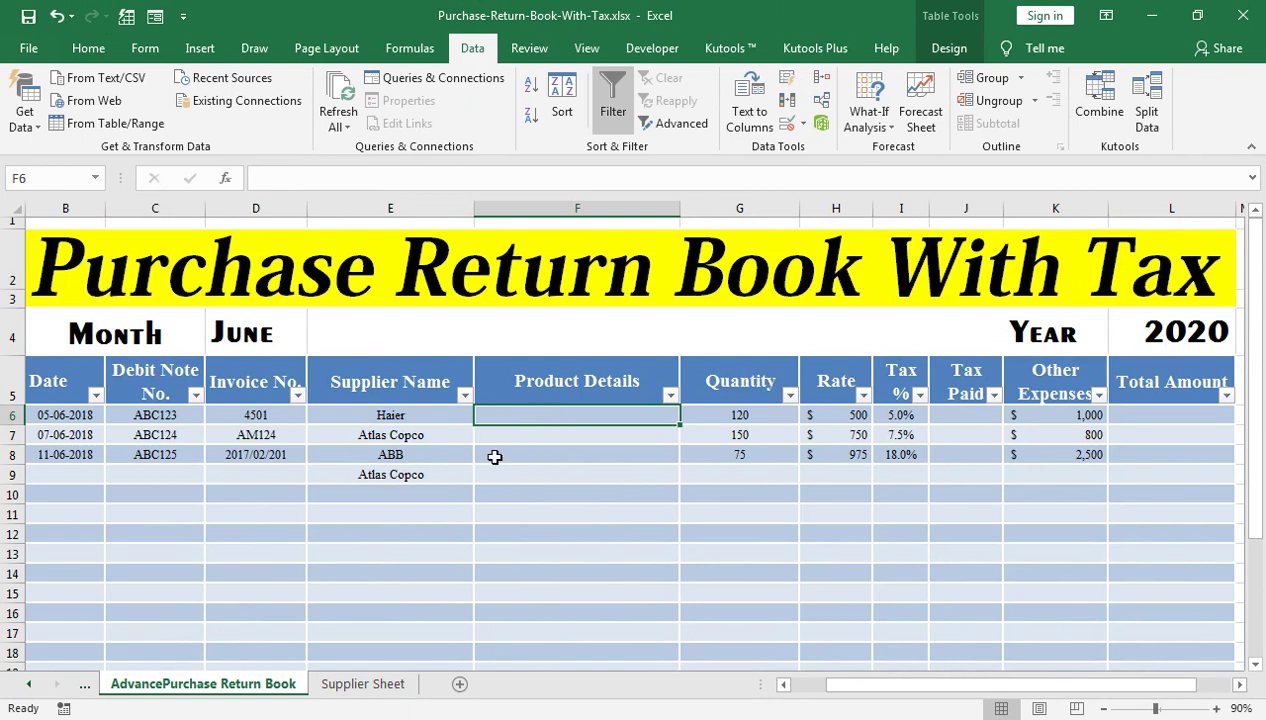
Step: Enter Convertor, Drum and Circuit Breaker as product details in F6, F7 and F8
type("Conver")
type("ts")
key("BackSpace")
key("BackSpace")
type("to")
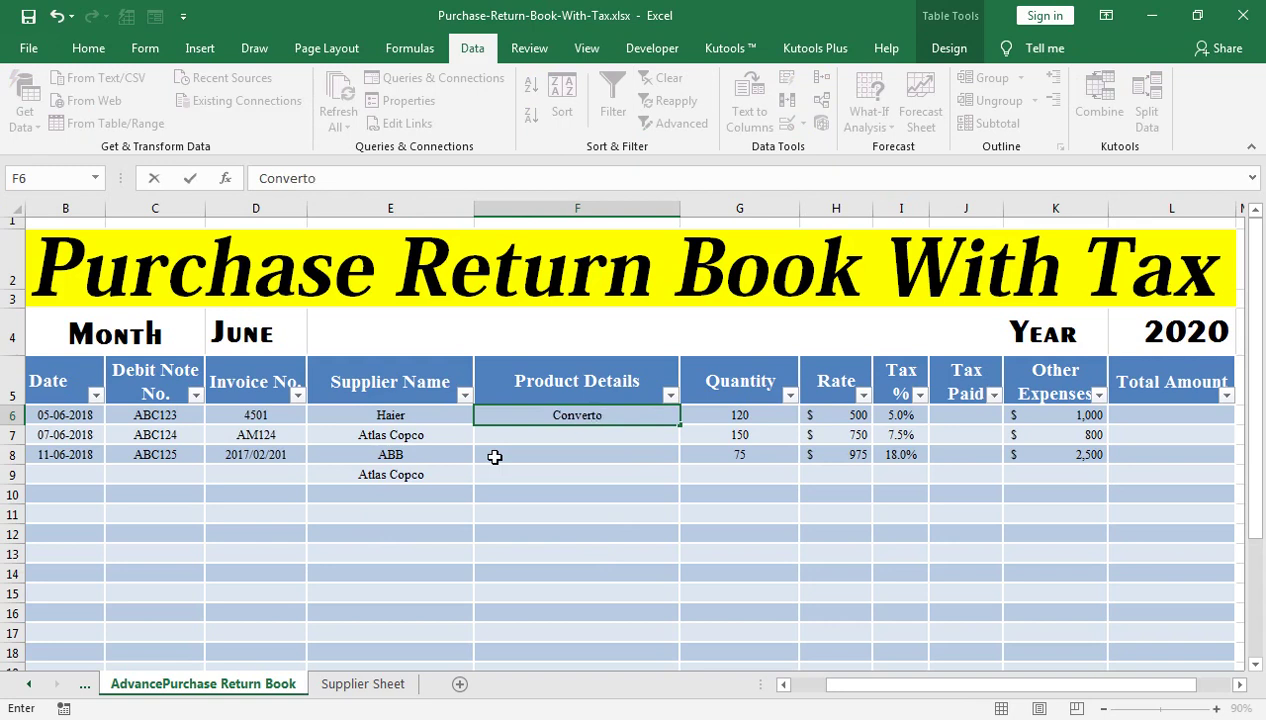
type("r")
key("Return")
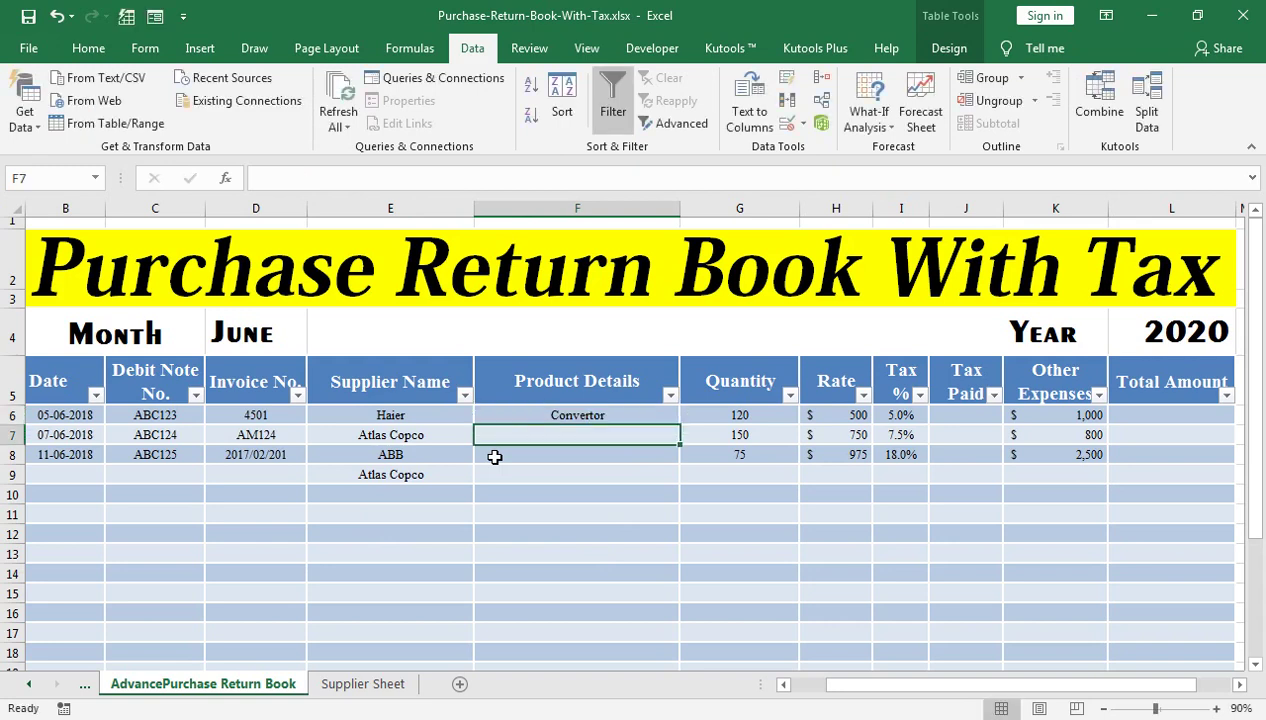
type("Drum")
key("Return")
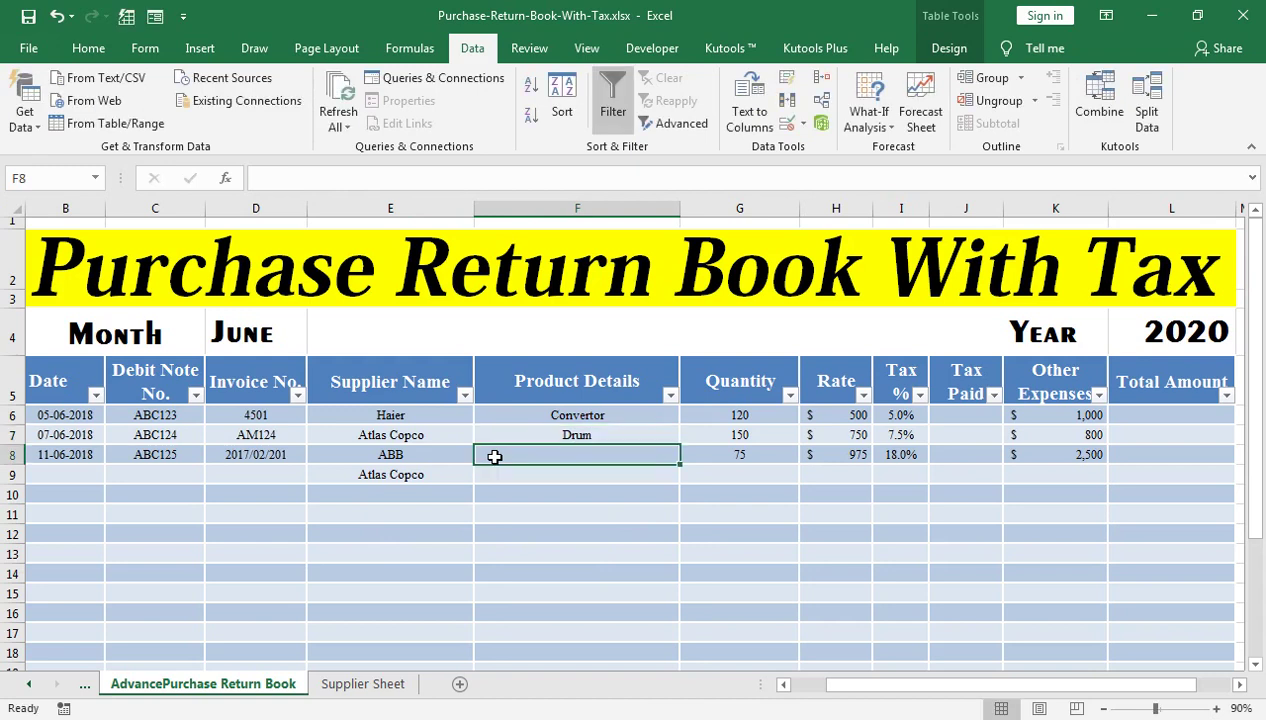
type("Cr")
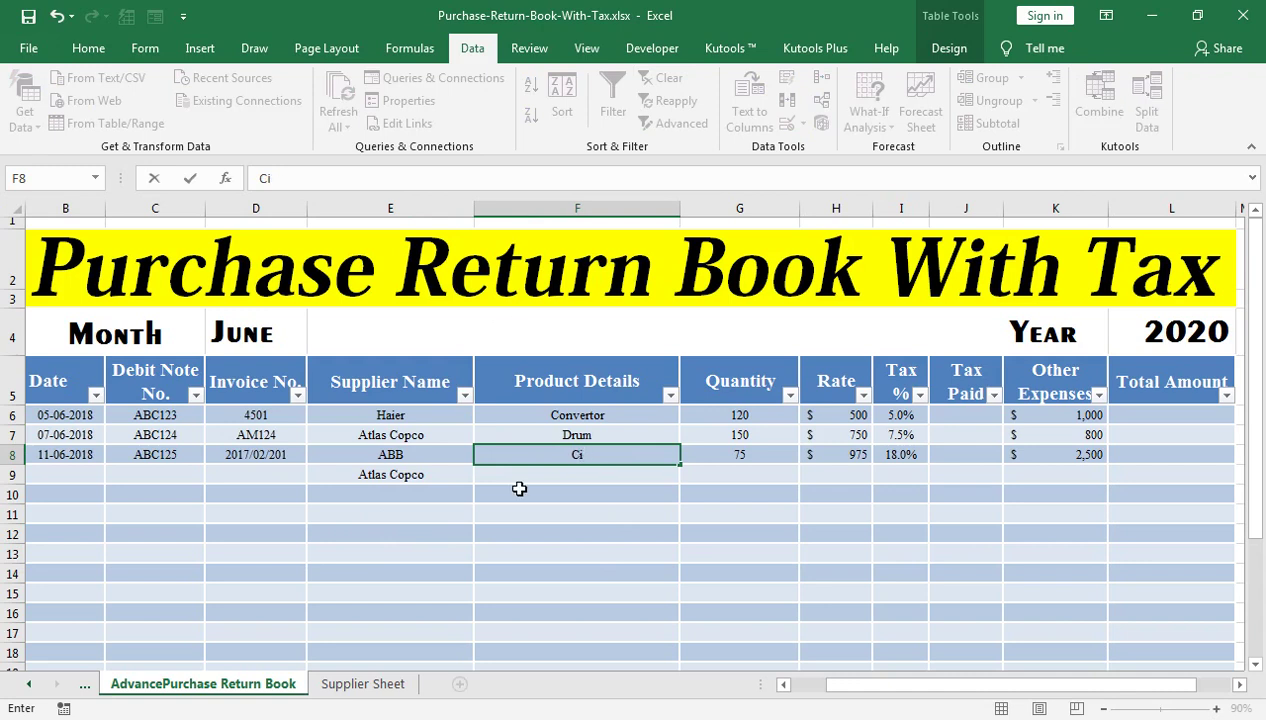
type("it ")
type("Breaker")
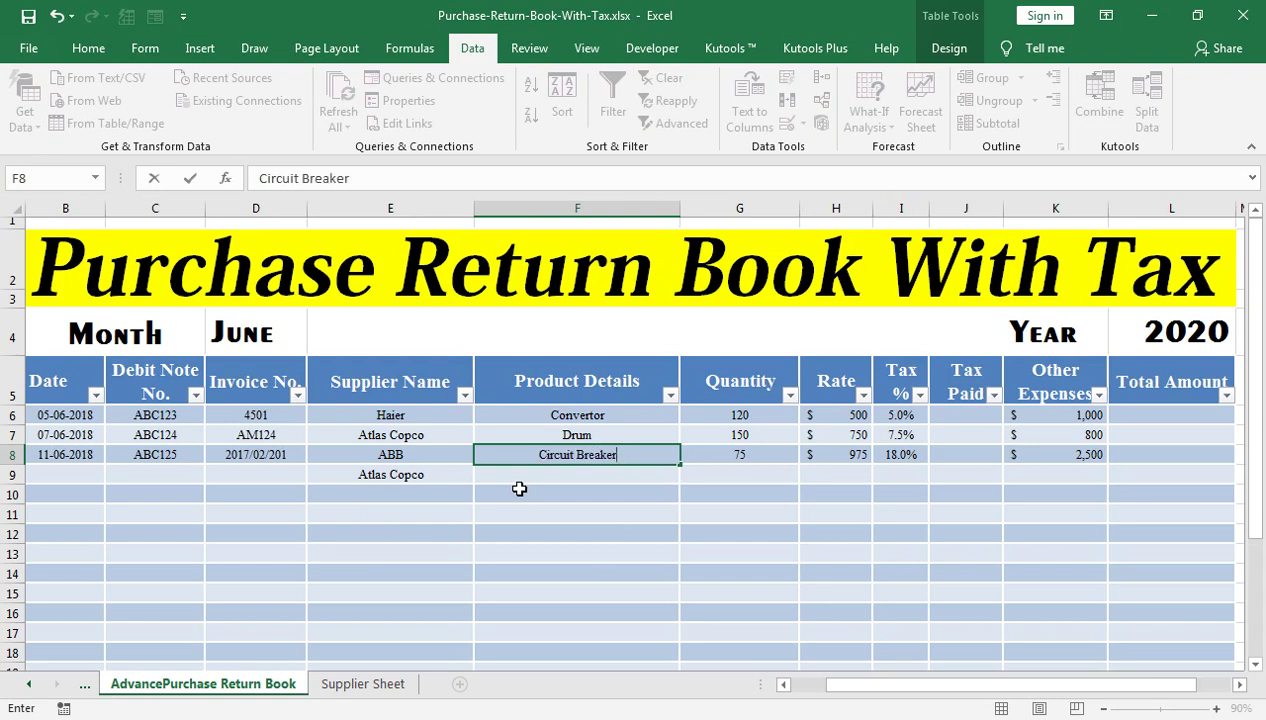
left_click(549, 474)
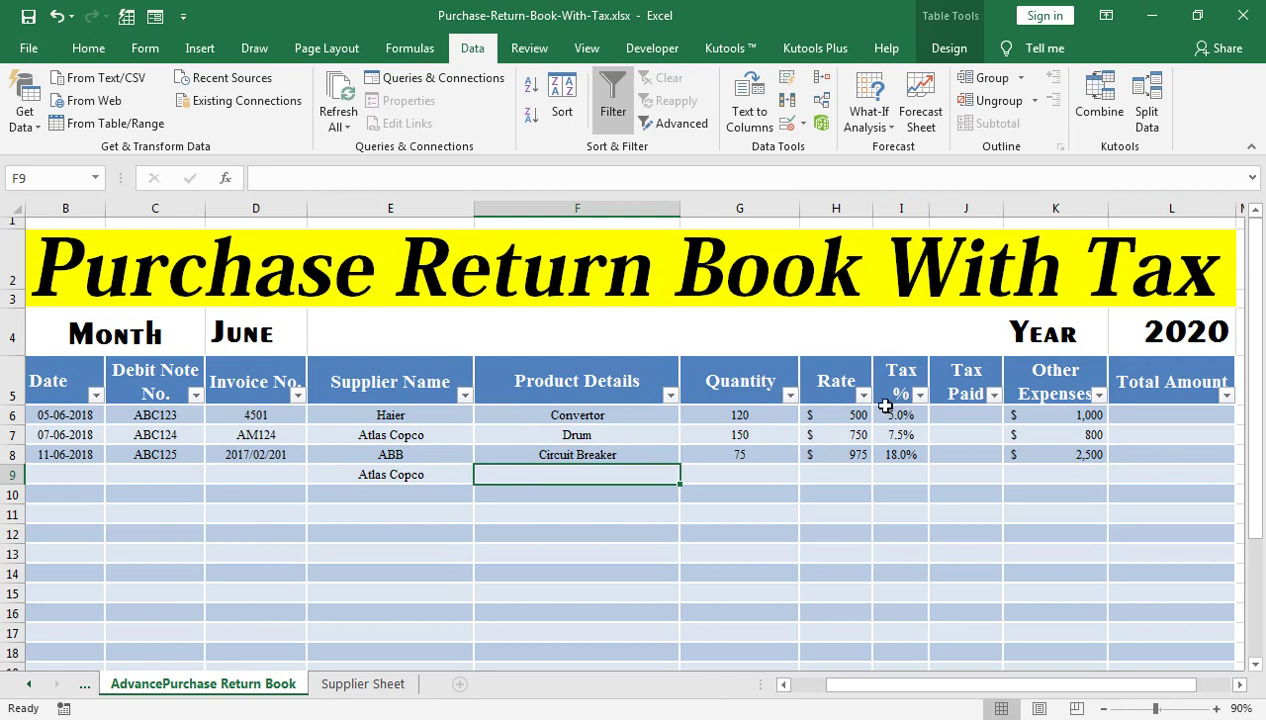
left_click(979, 416)
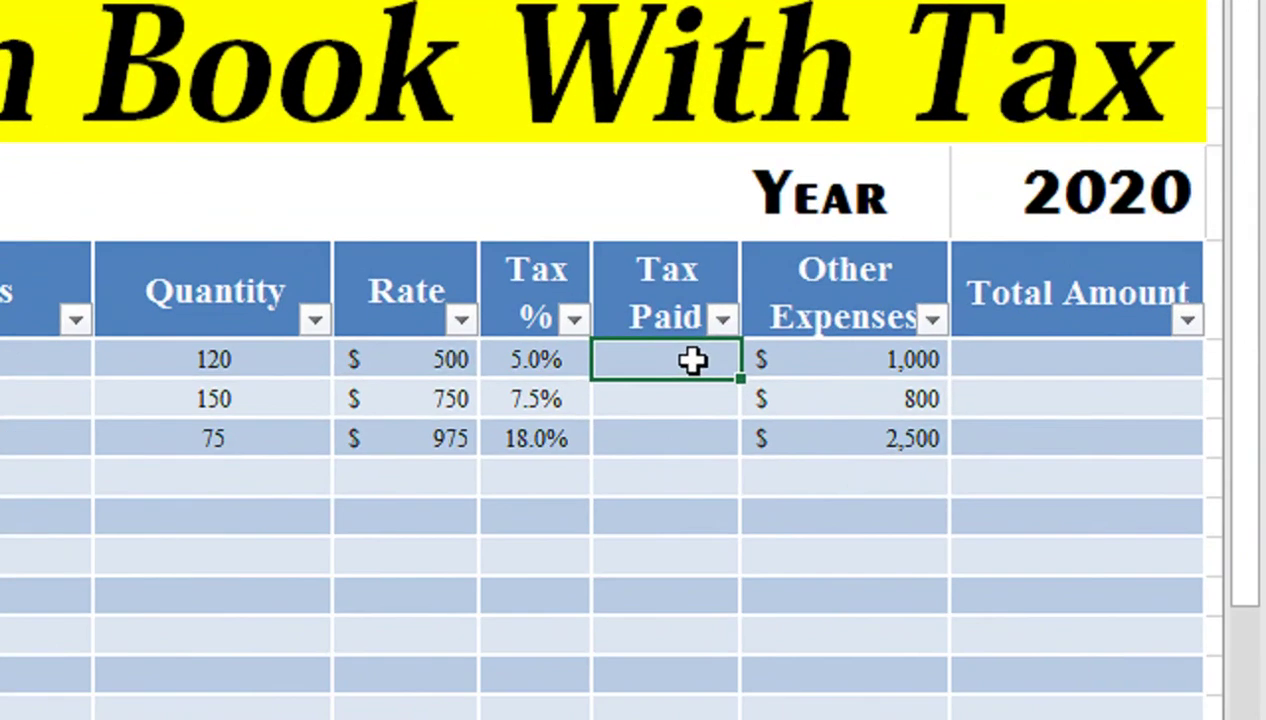
type("=(")
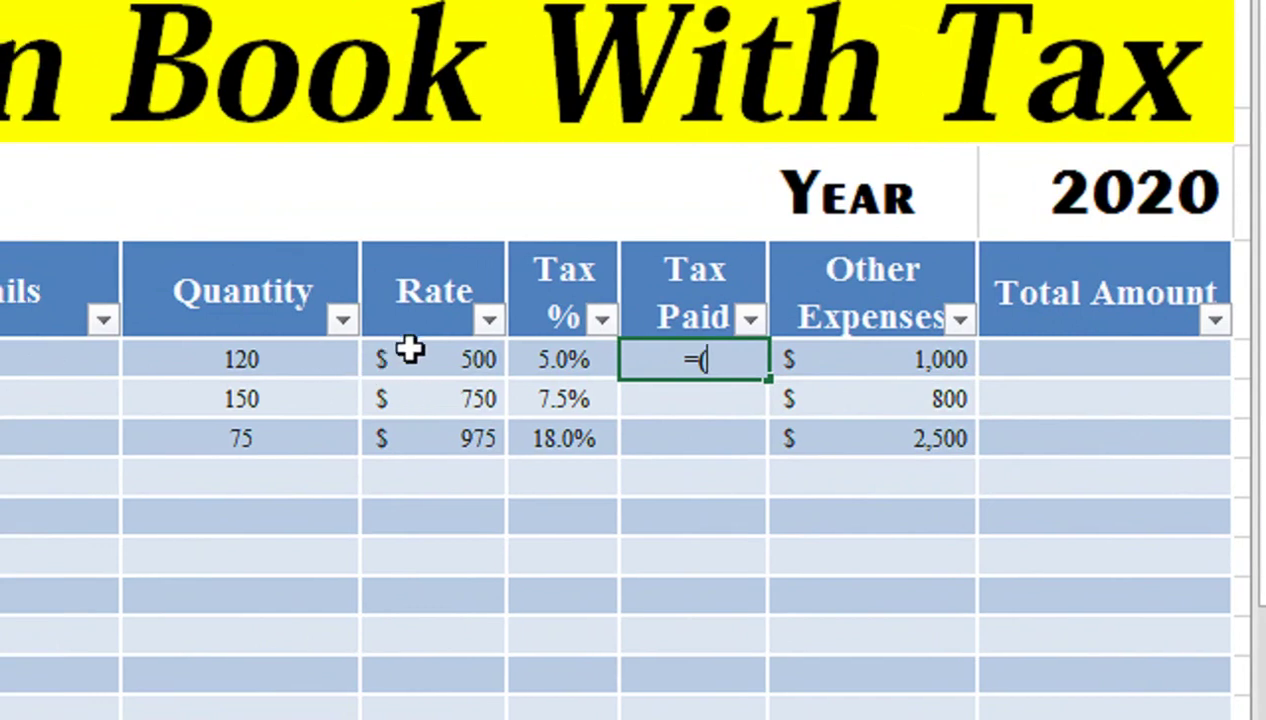
left_click(420, 352)
type("*")
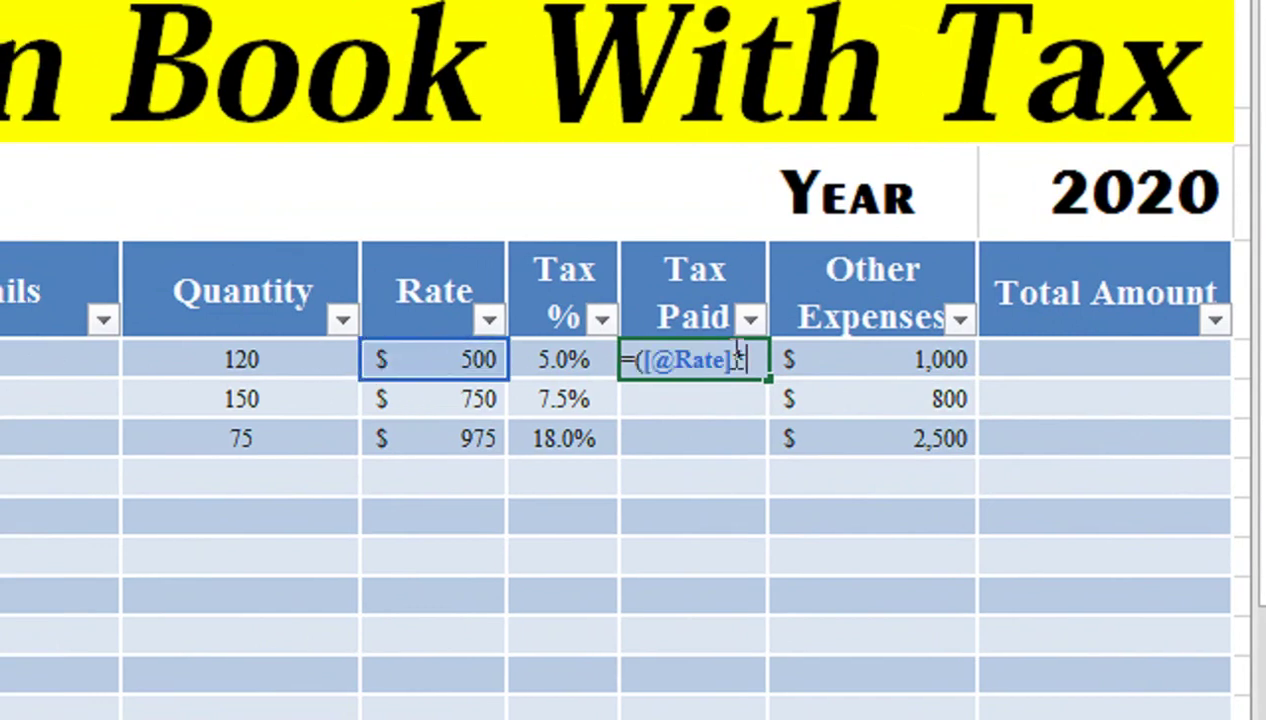
left_click(345, 360)
type(")")
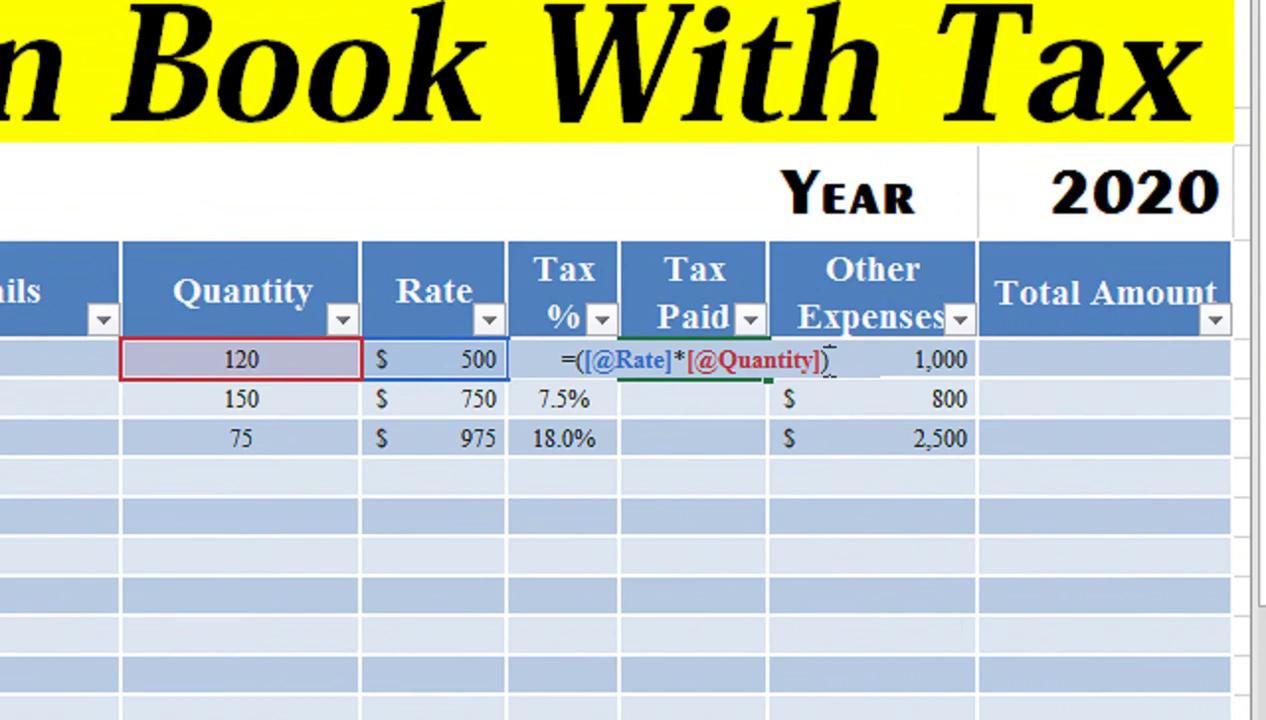
type("*")
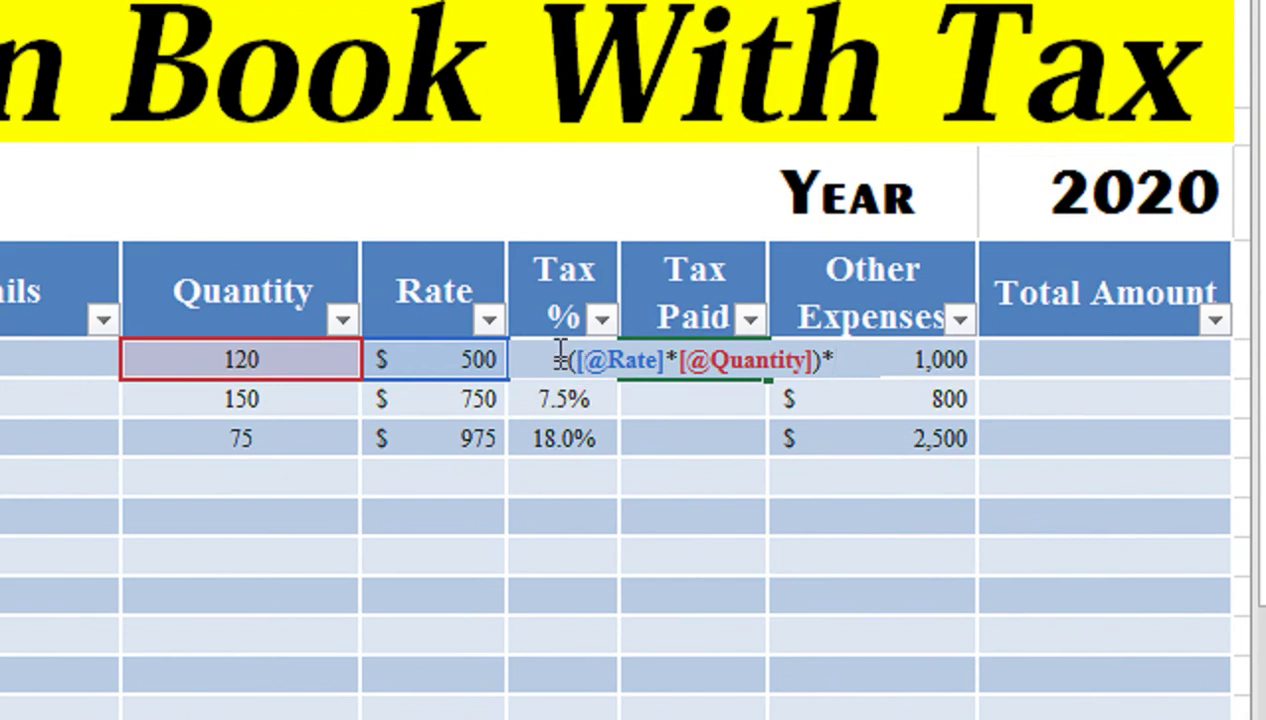
left_click(560, 400)
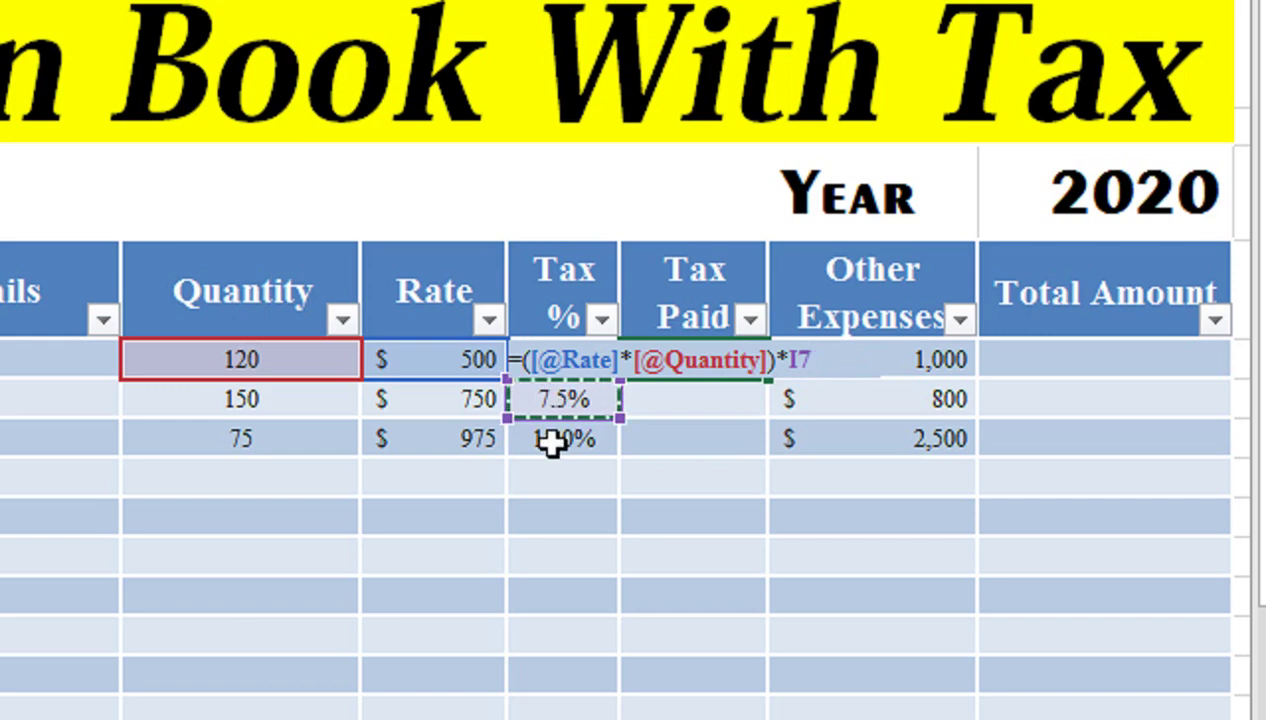
key("Up")
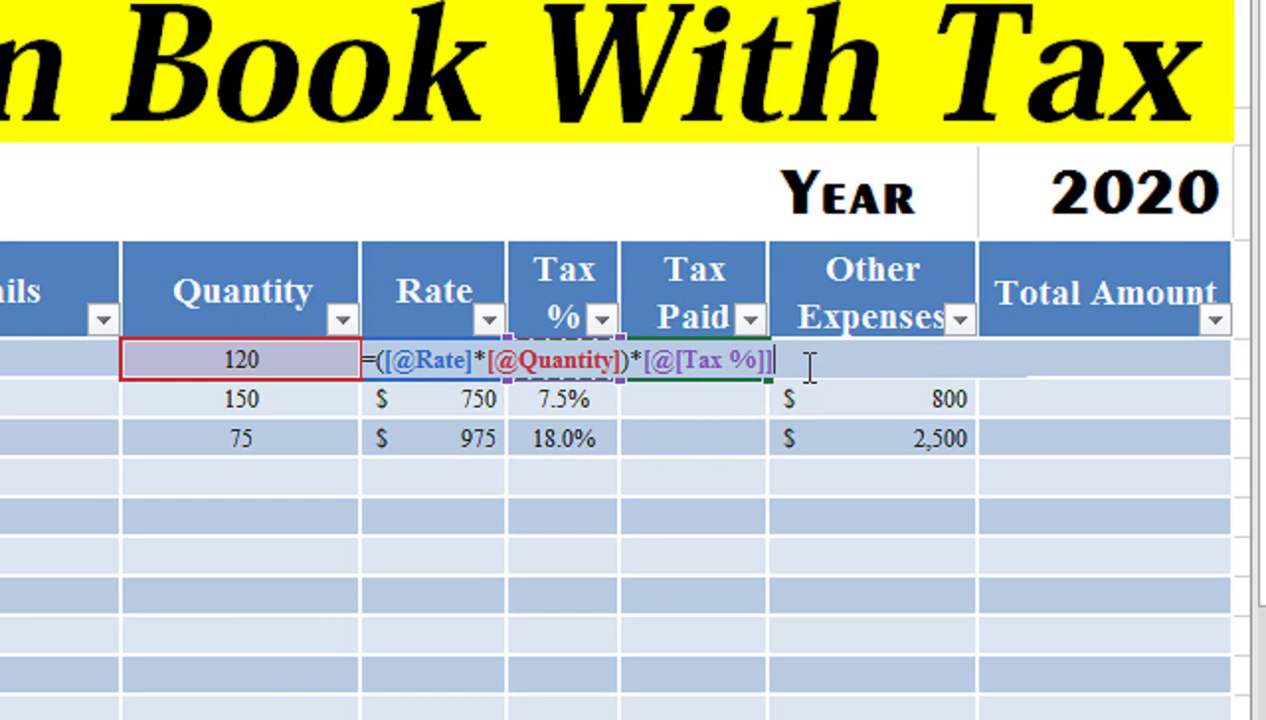
key("Return")
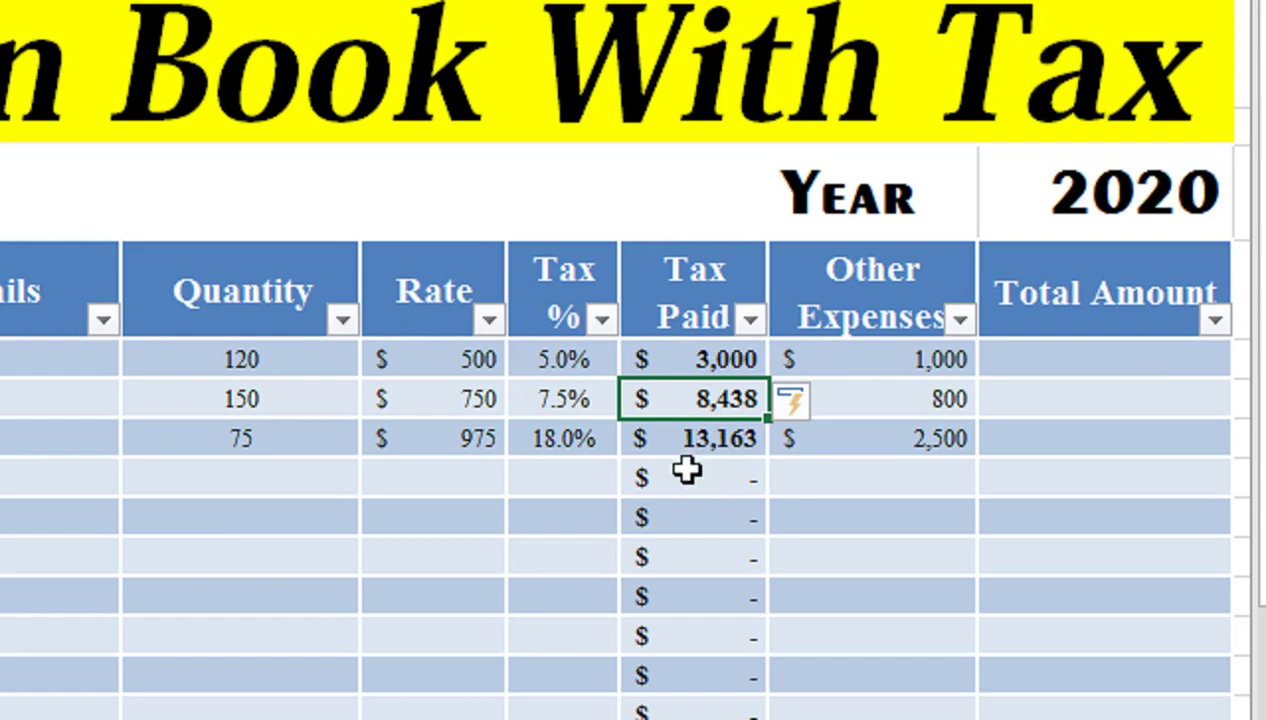
Step: Re-confirm the first row's Other Expenses value of 1,000
left_click(851, 354)
double_click(851, 354)
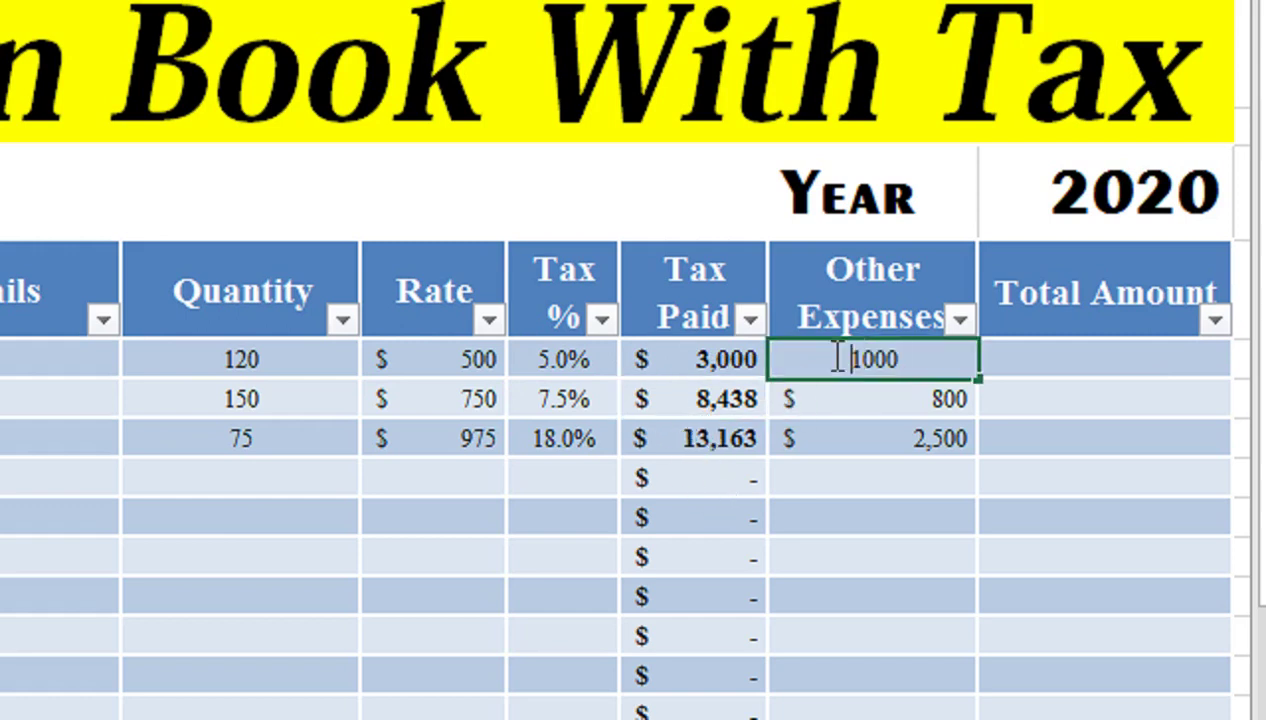
key("Return")
left_click(868, 436)
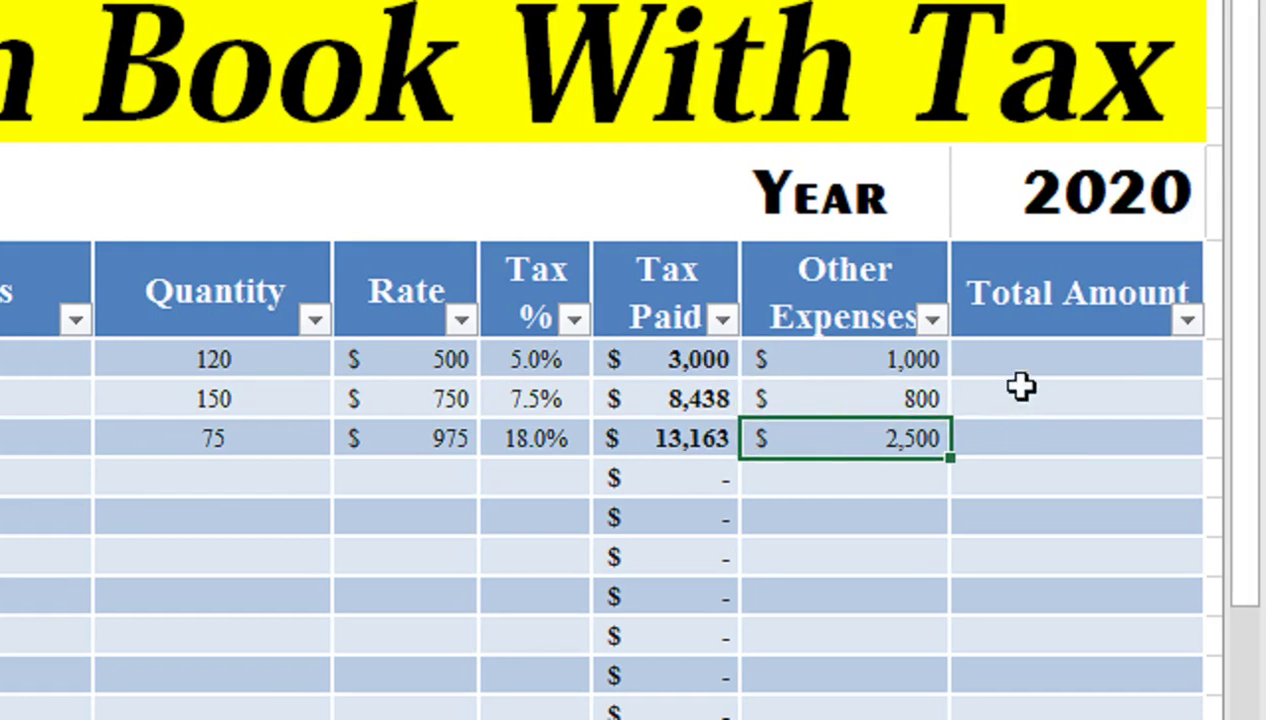
left_click(1012, 360)
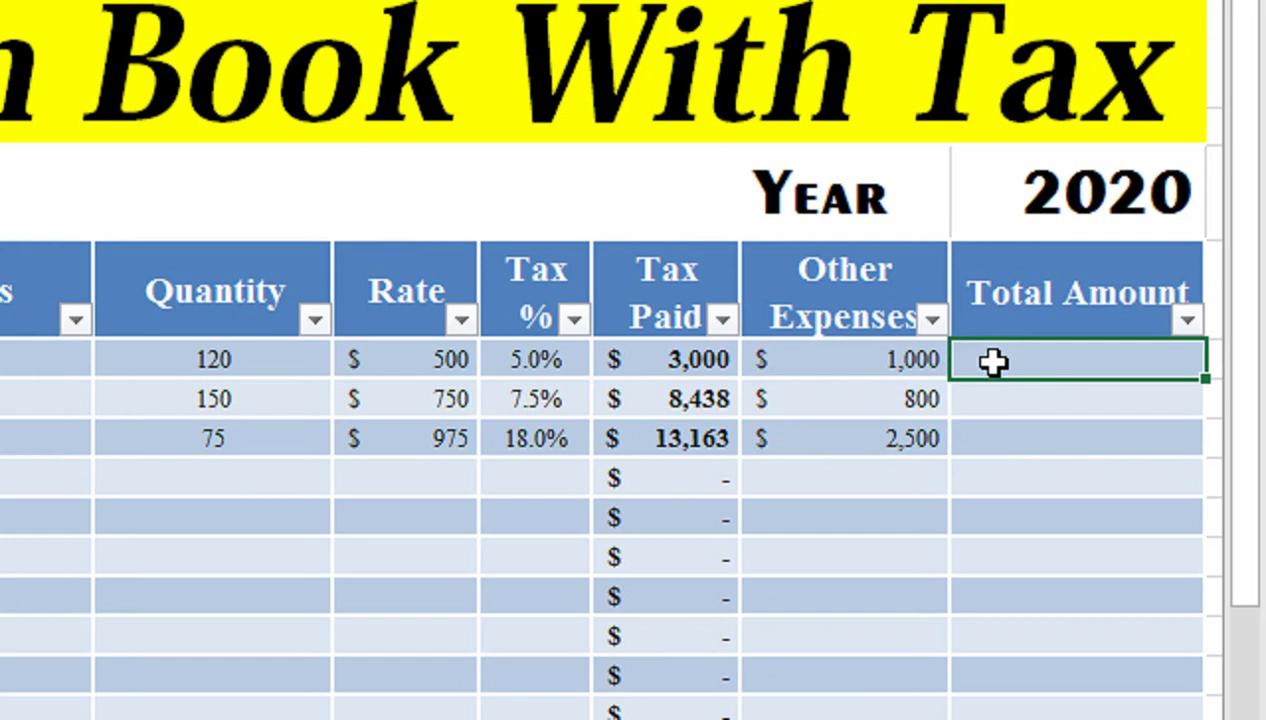
type("=(")
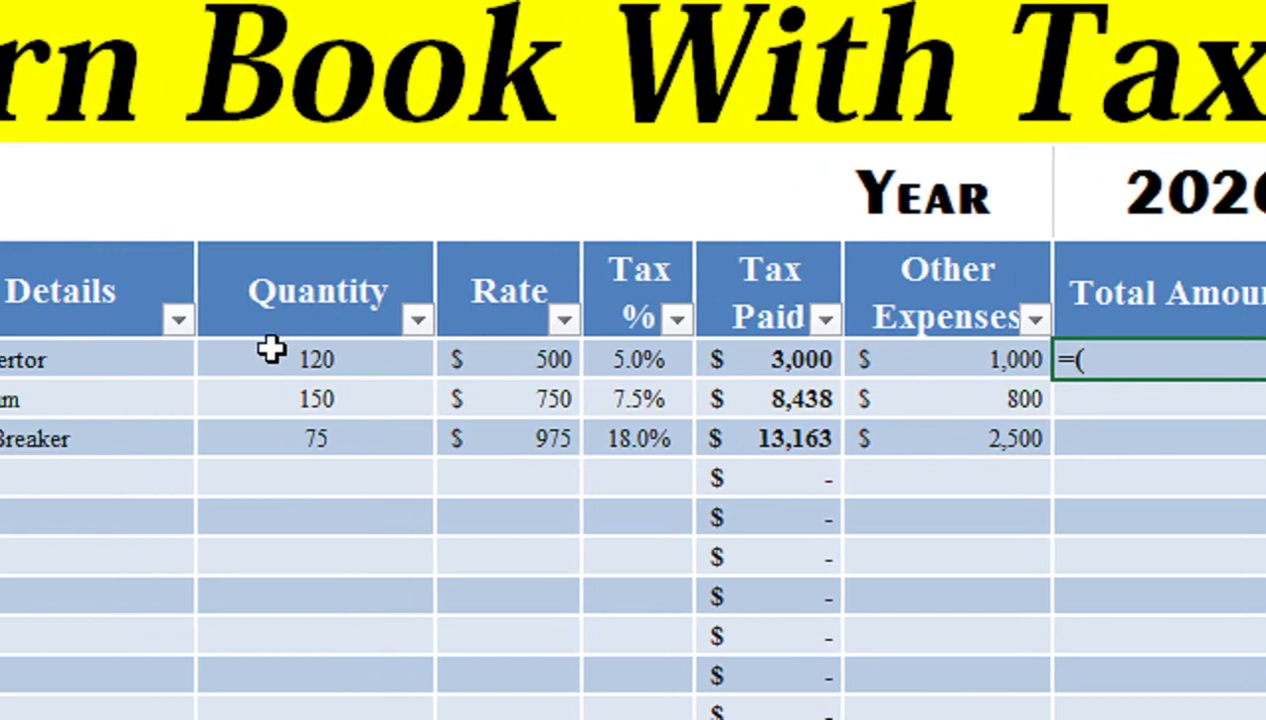
left_click(195, 360)
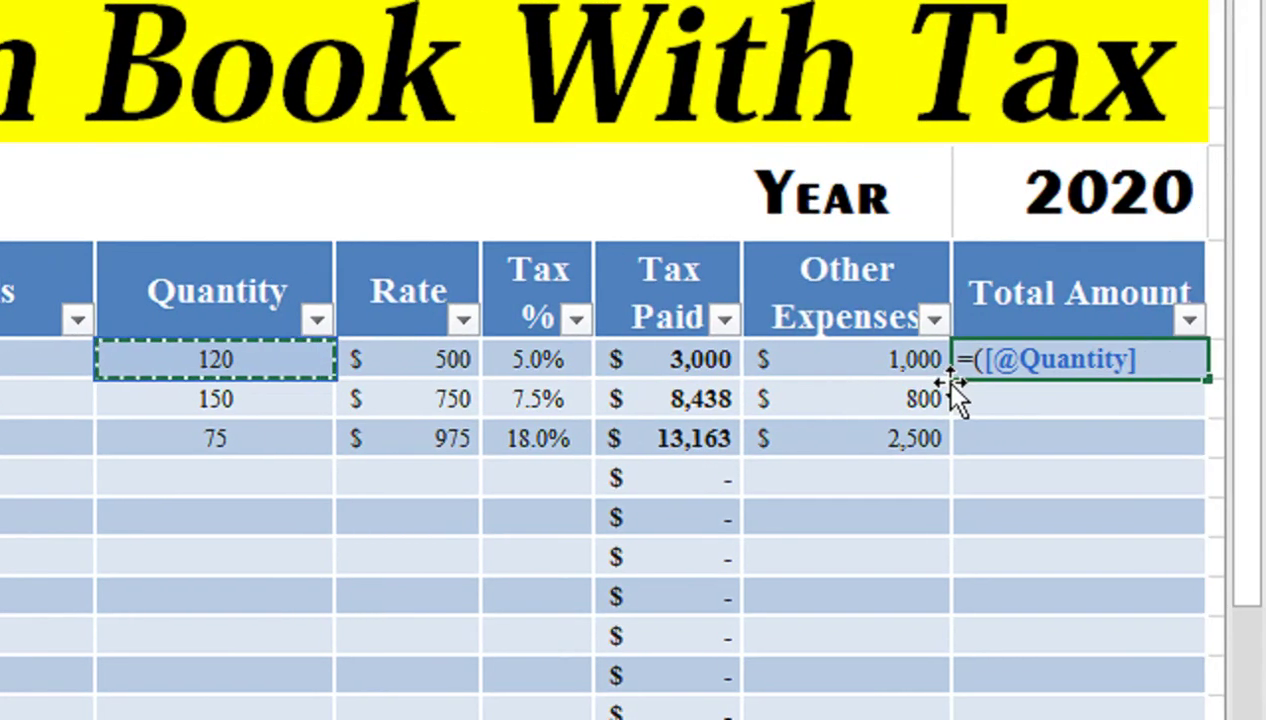
type("*")
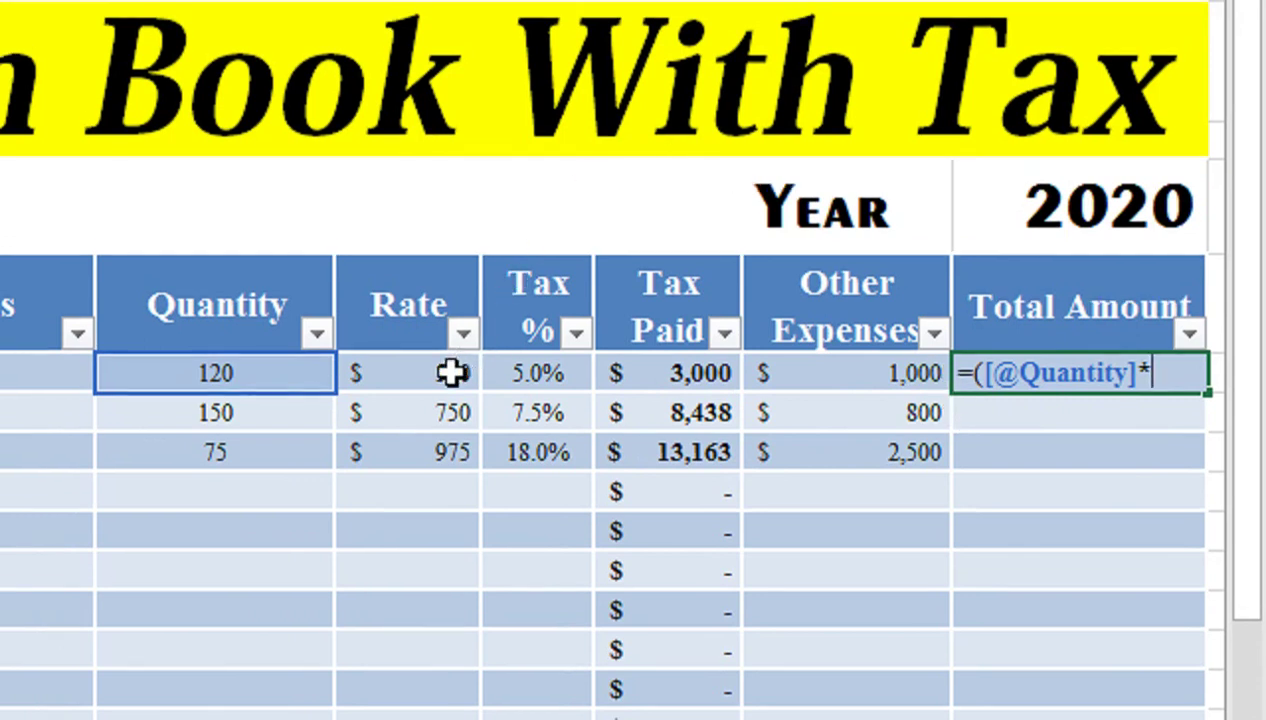
left_click(447, 372)
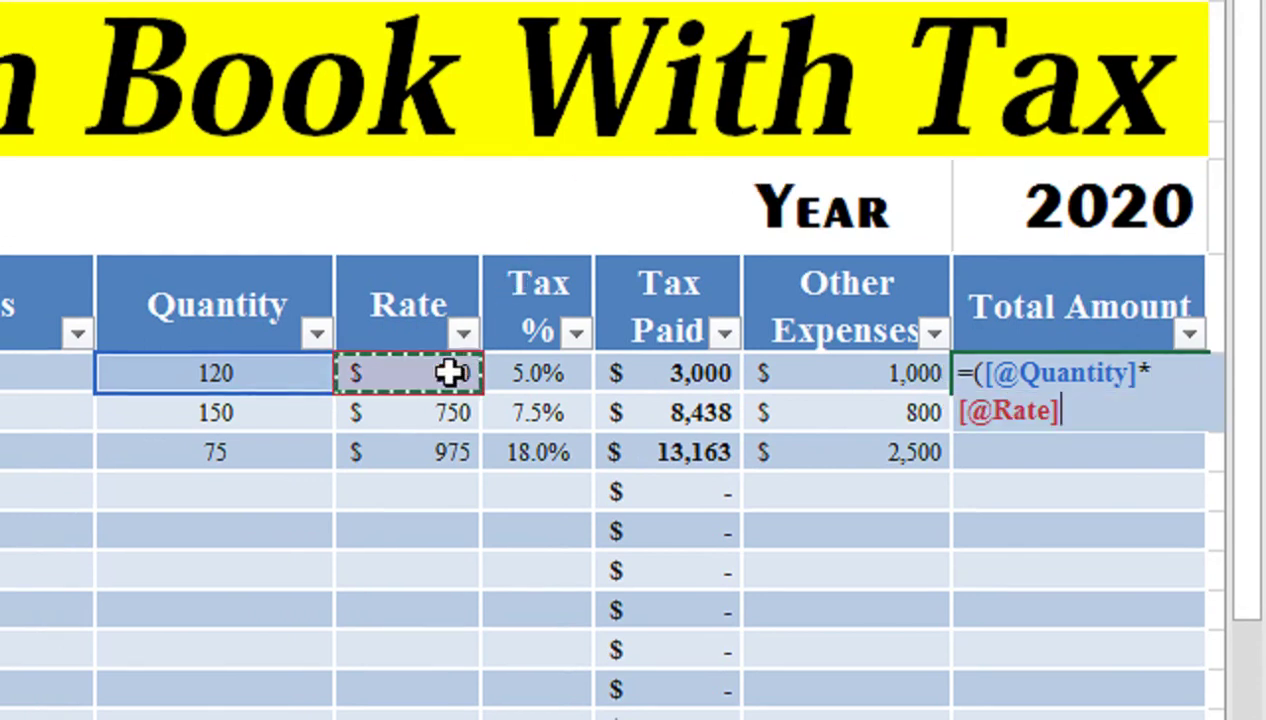
type(")")
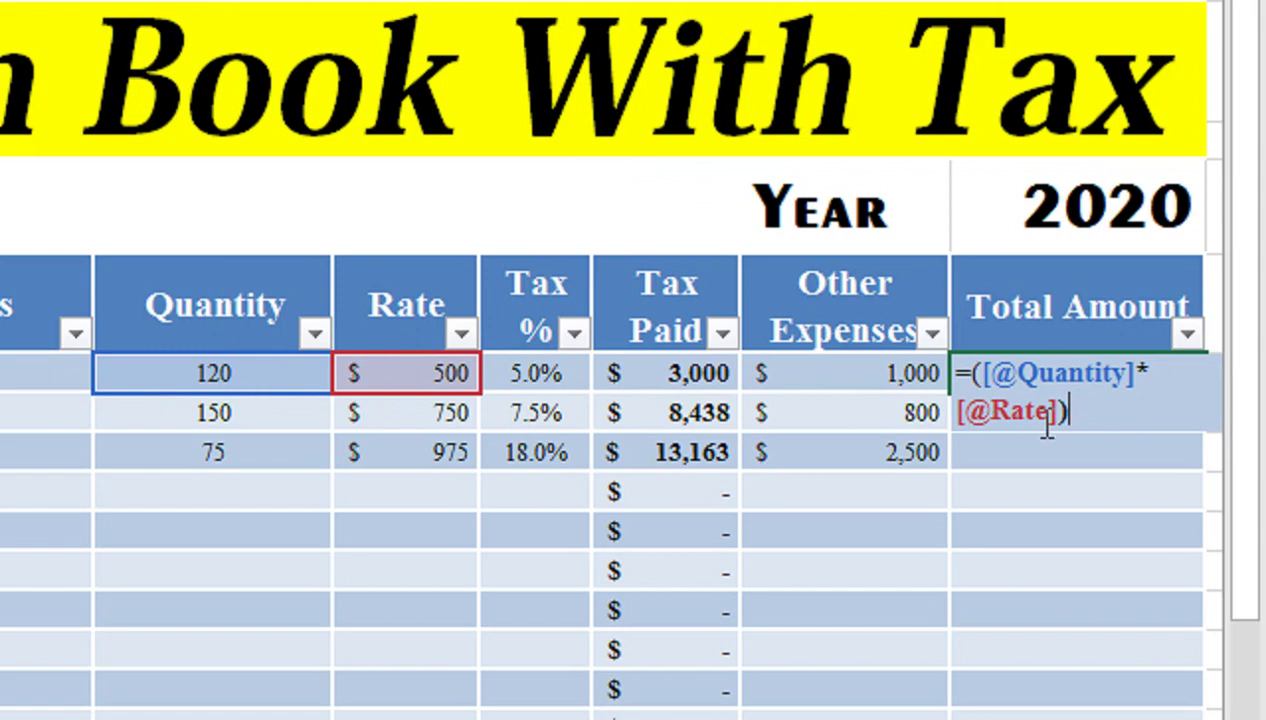
type("+")
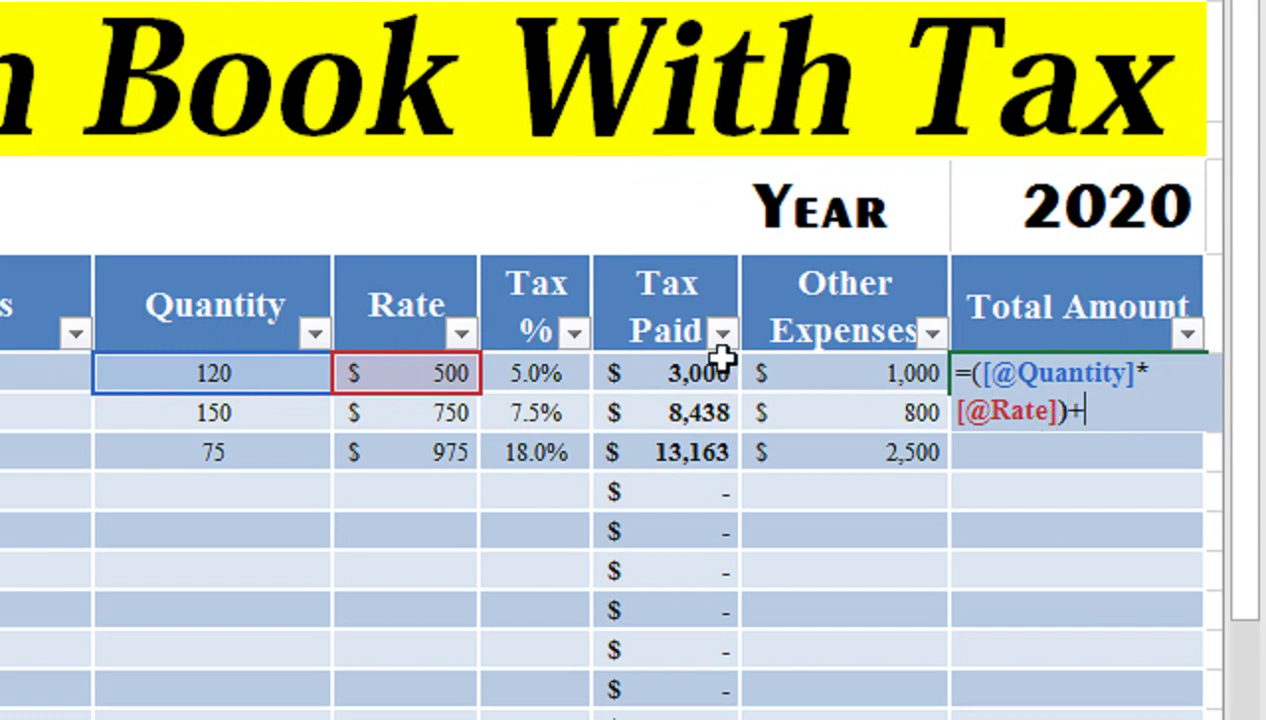
left_click(660, 382)
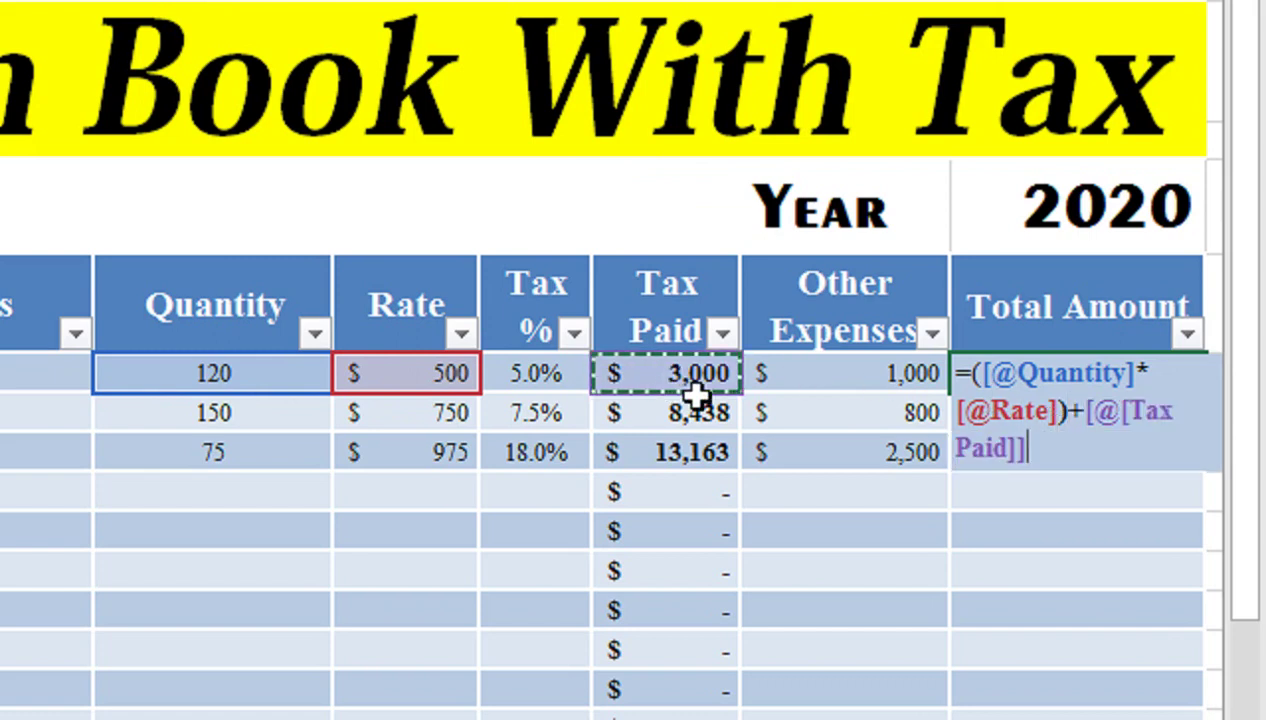
type("+")
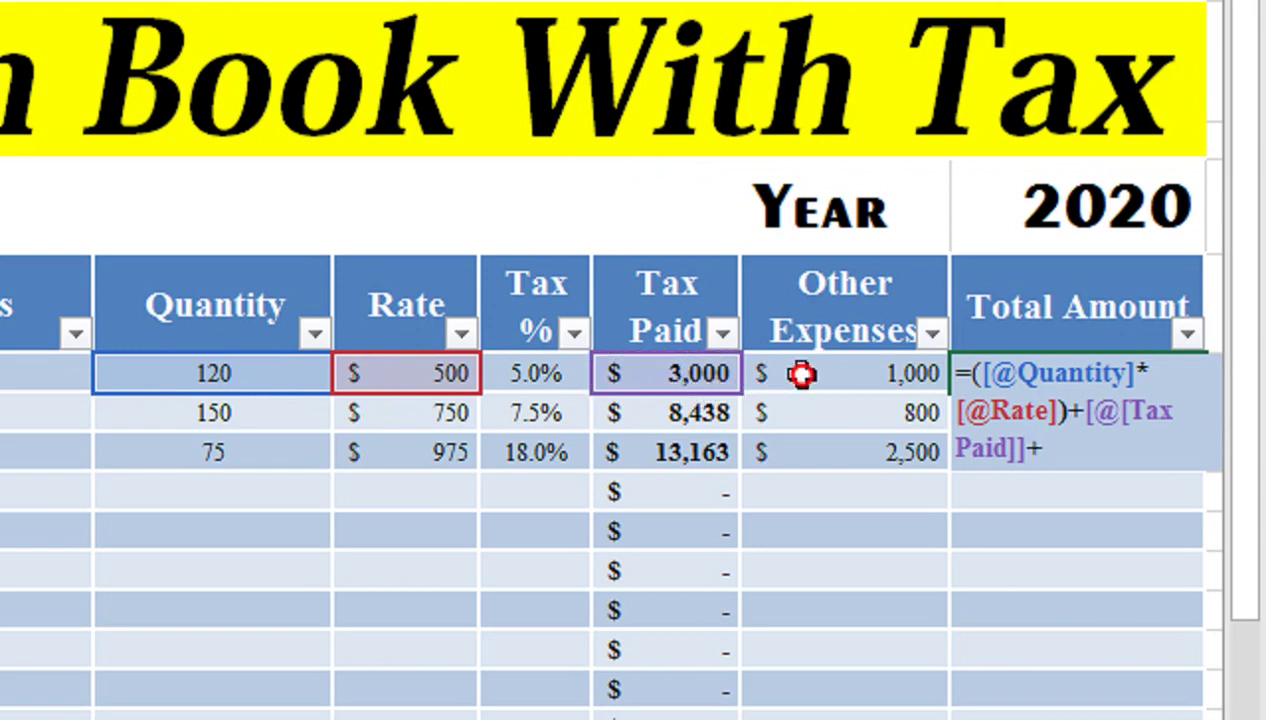
left_click(803, 370)
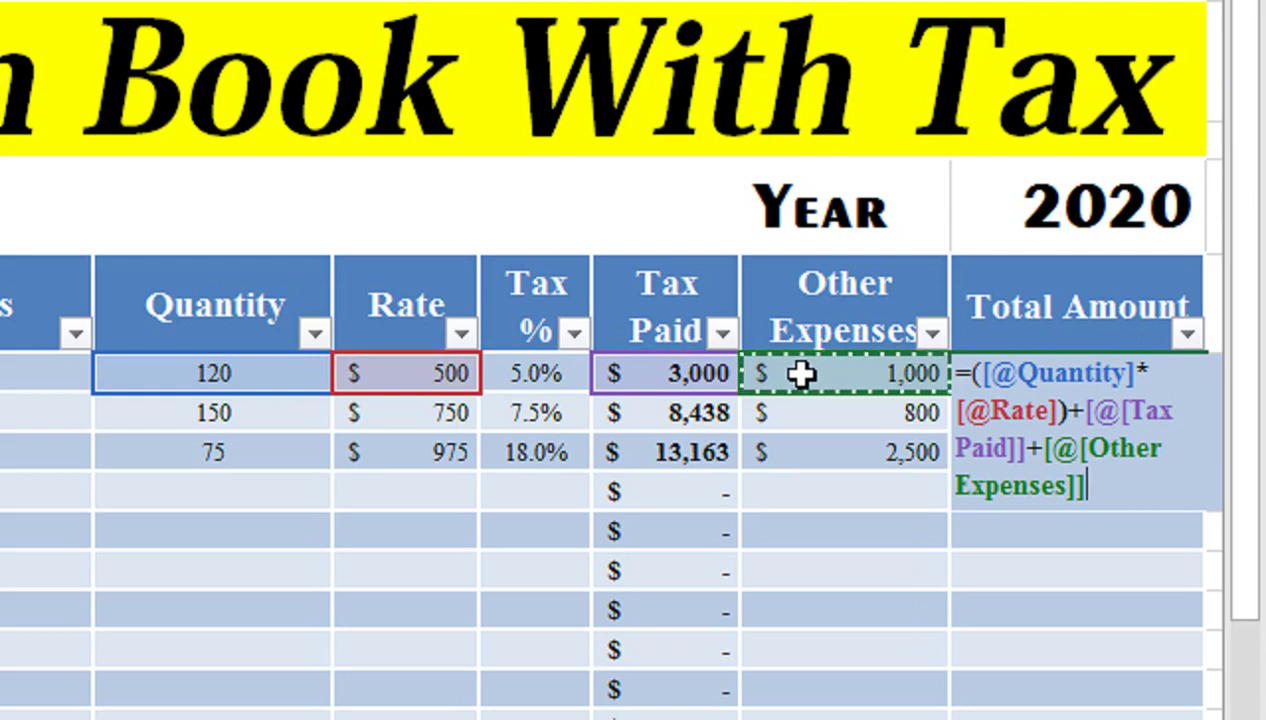
key("Return")
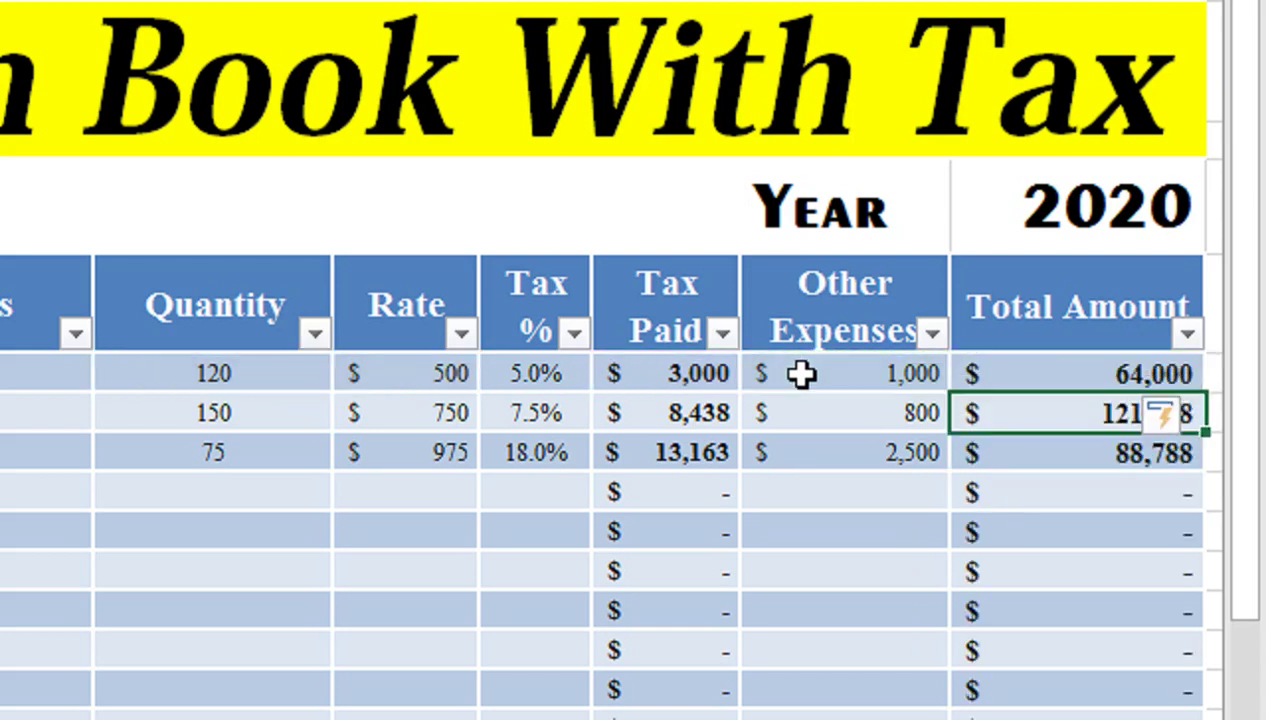
left_click(915, 525)
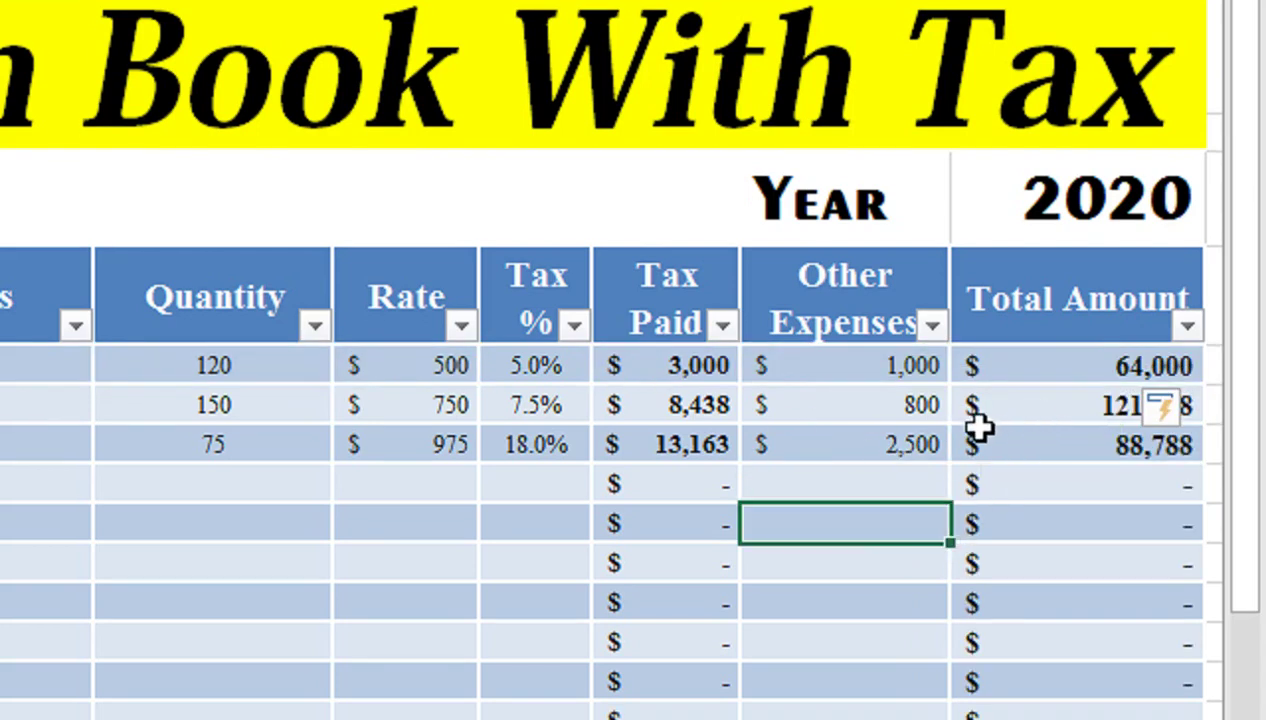
left_click(1250, 522)
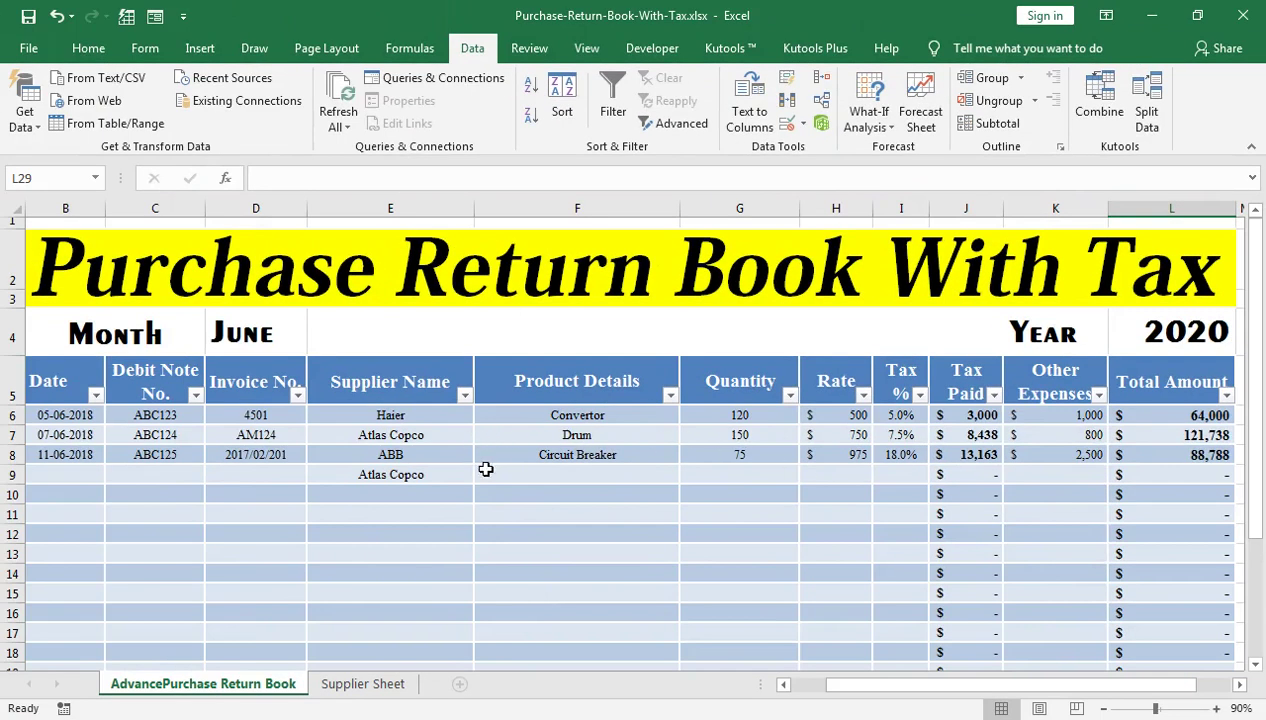
left_click(523, 474)
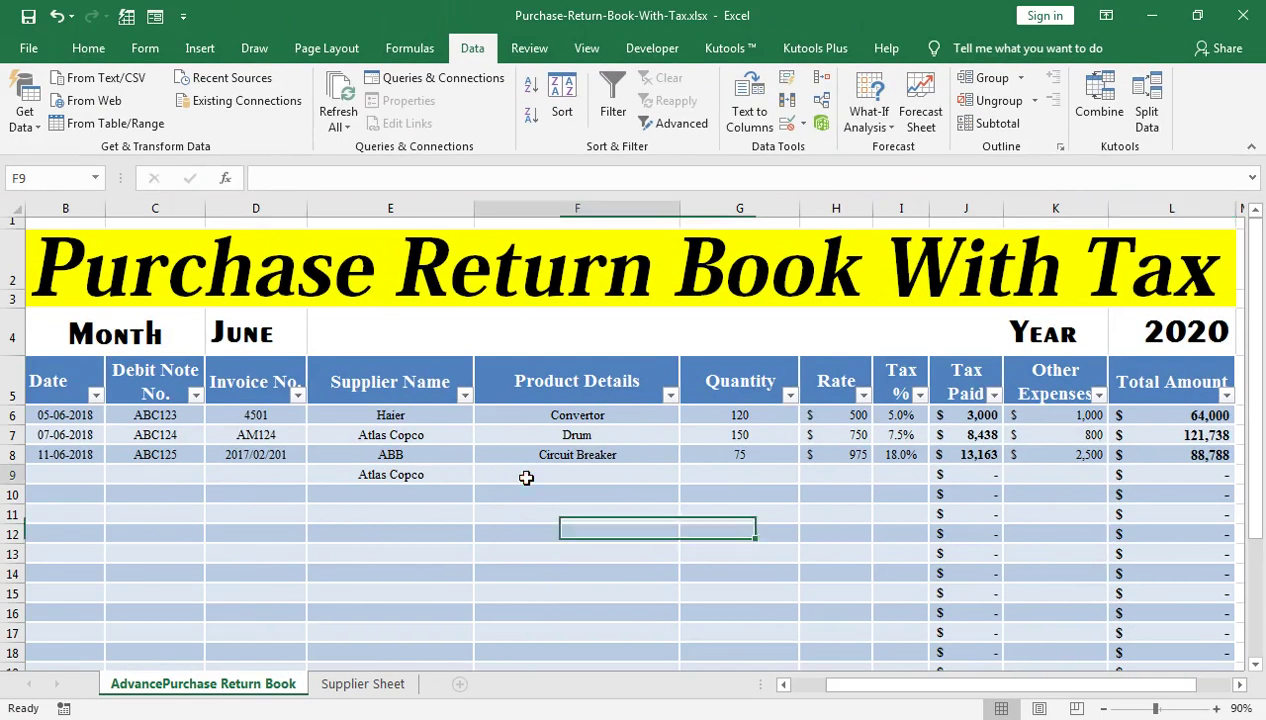
Step: Enter product Piston, quantity 40 and rate 1,500 for the row 9 entry
type("Piston")
key("Tab")
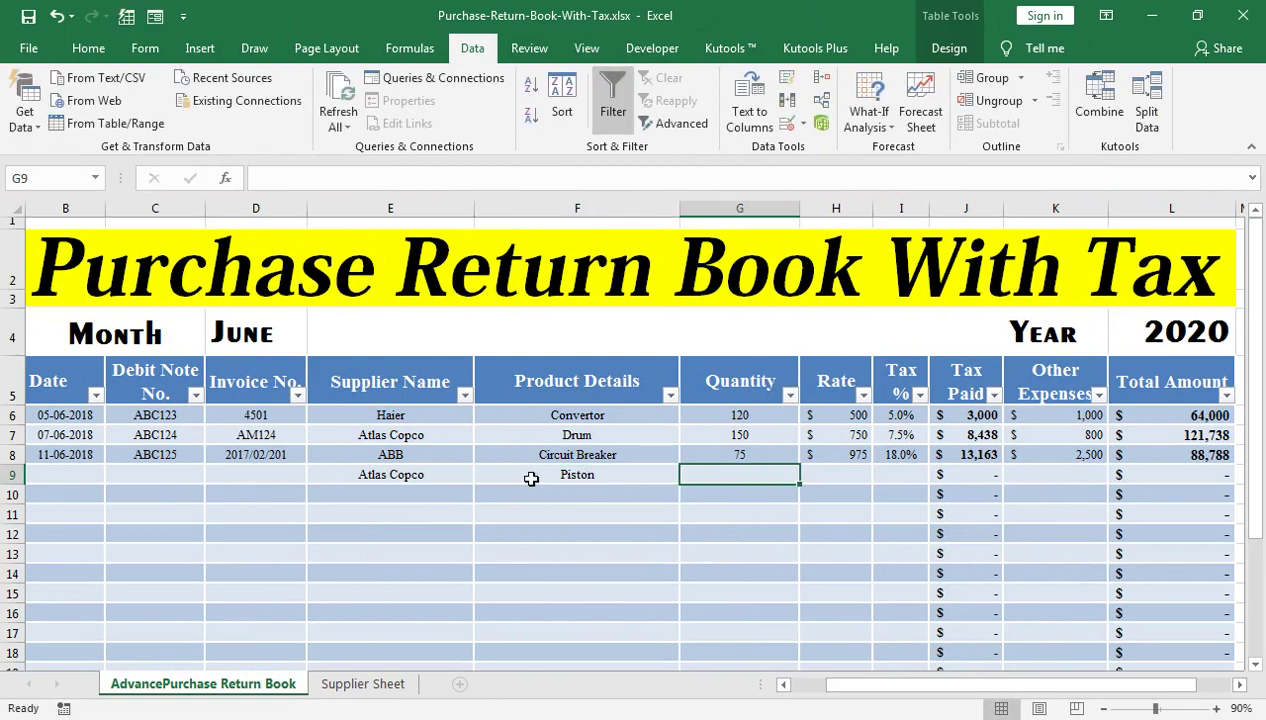
type("40")
key("Tab")
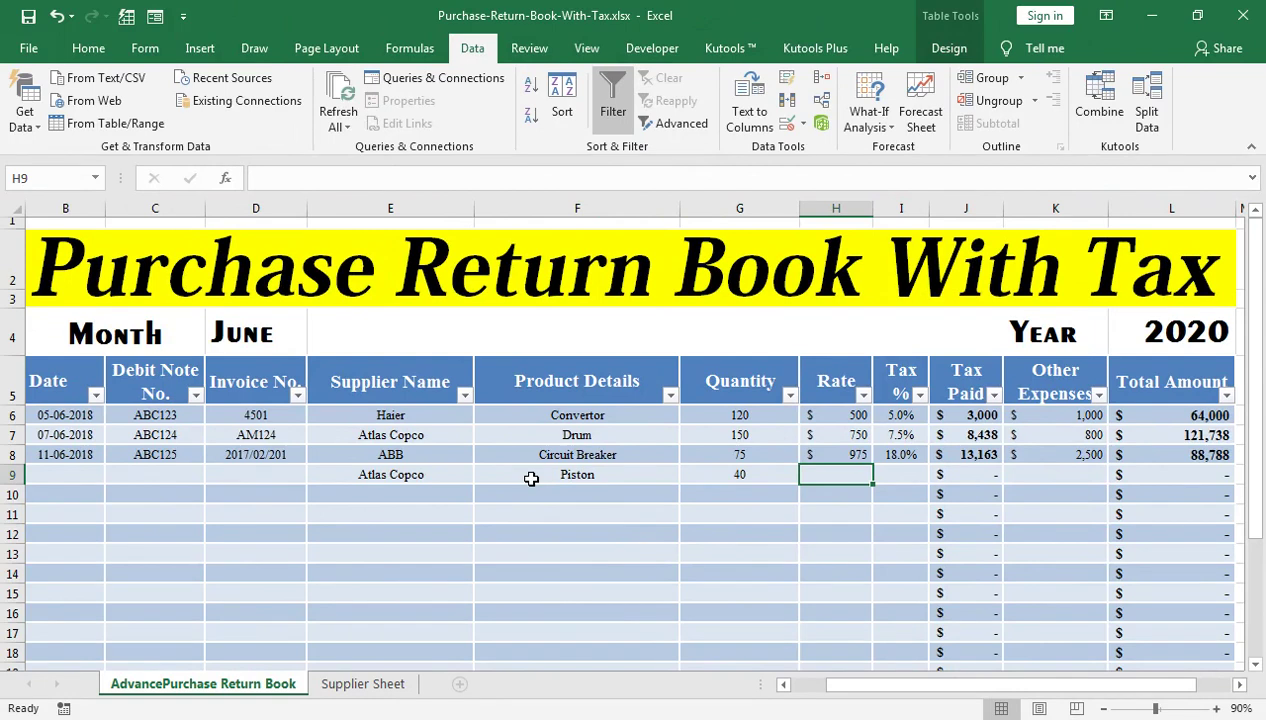
type("2")
key("BackSpace")
type("500")
key("Return")
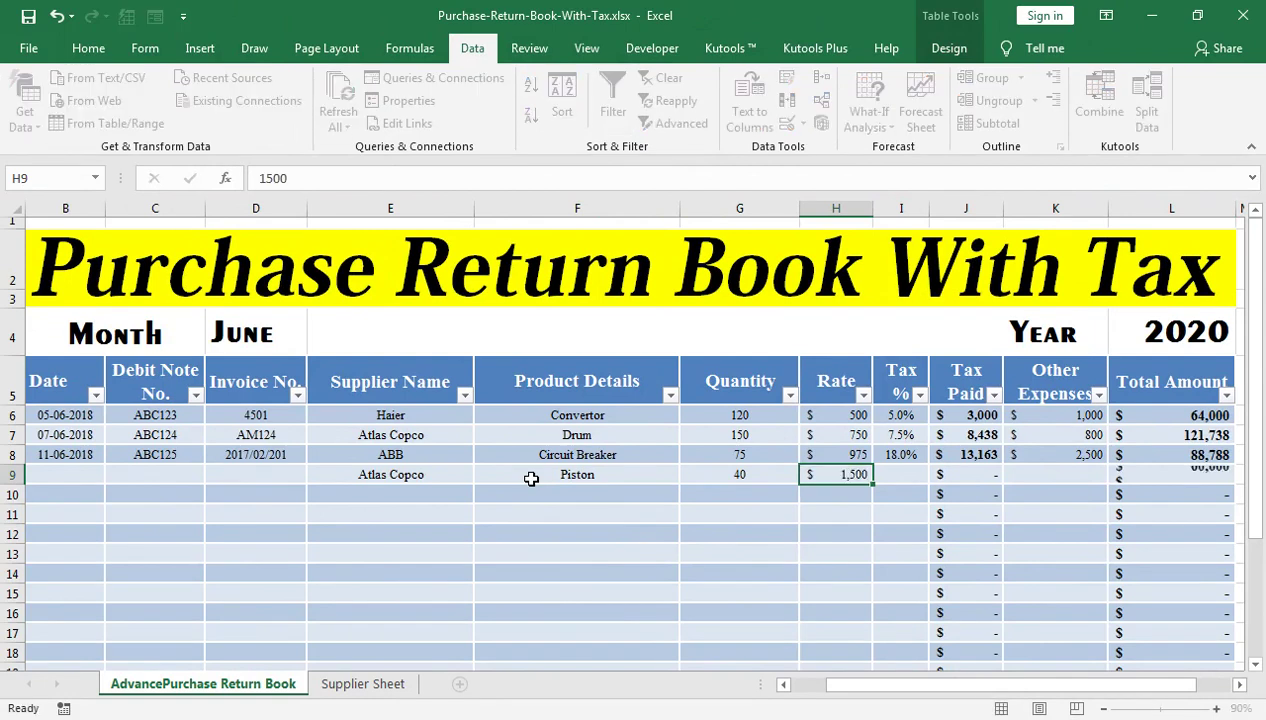
Step: Set row 9's Tax % to 18% and Other Expenses to 1,200
key("Right")
key("Right")
key("Up")
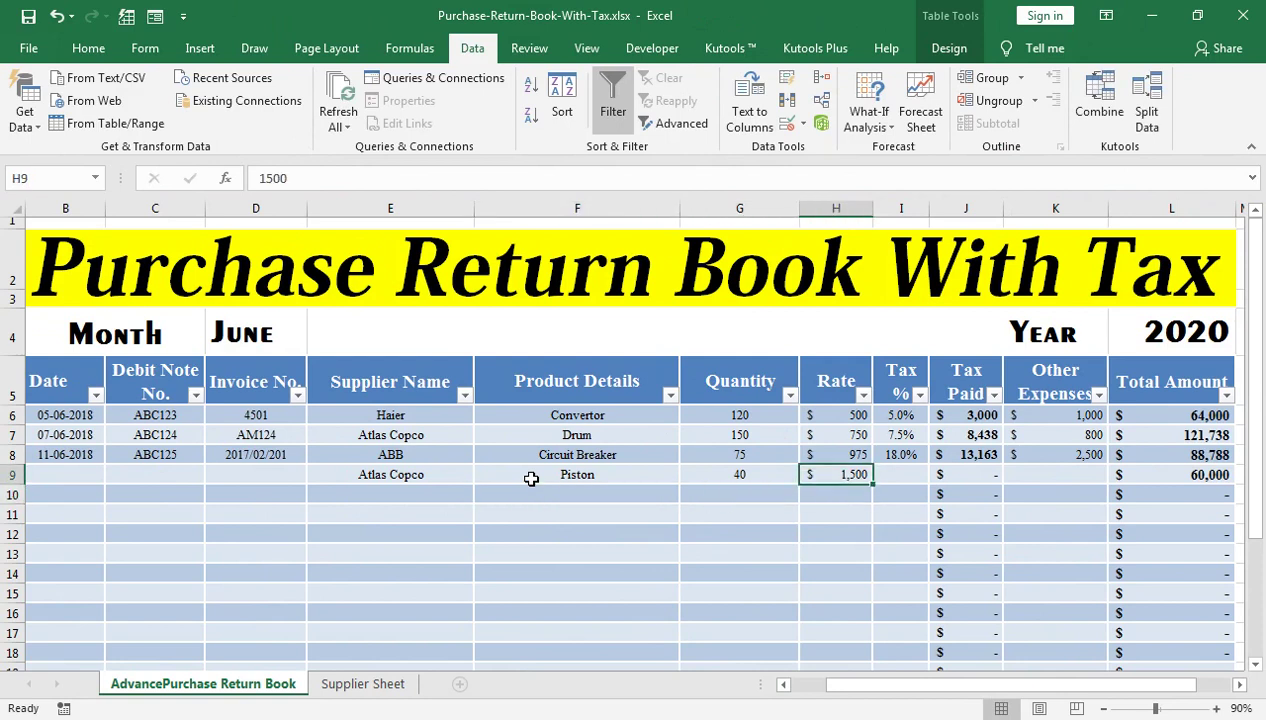
key("Right")
type("1%8")
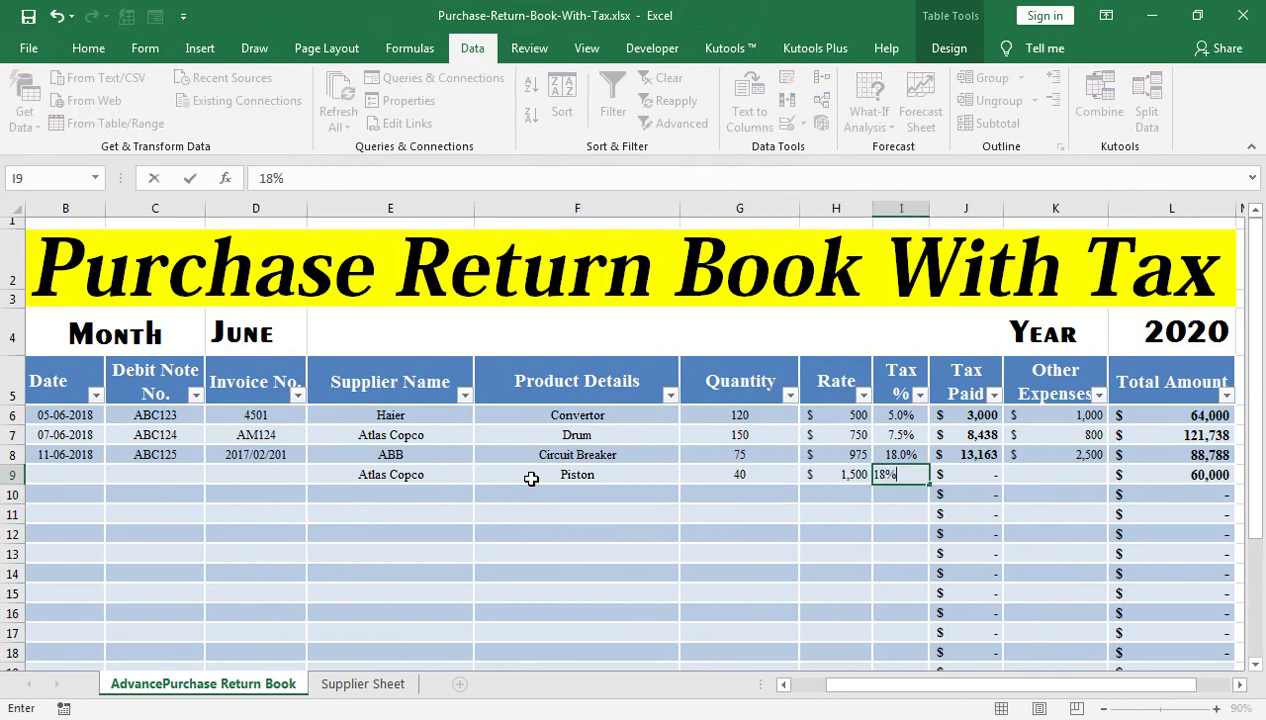
key("Return")
key("Up")
key("Right")
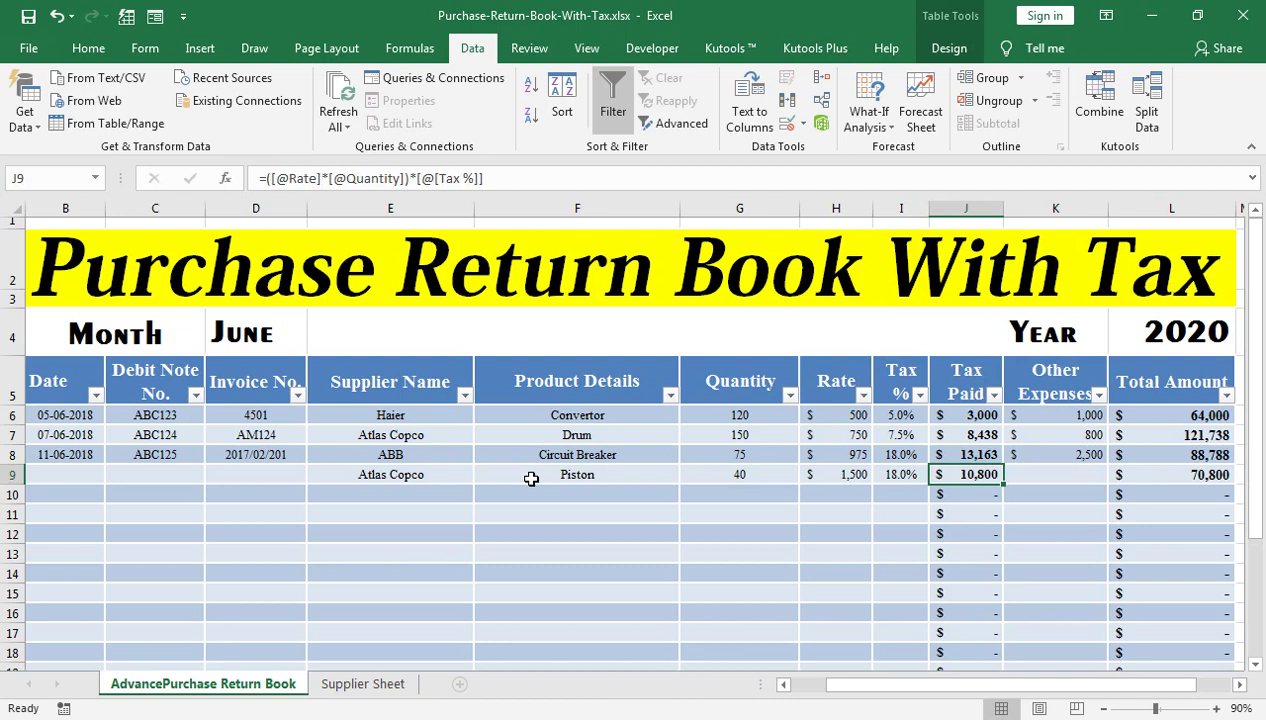
key("Right")
key("Up")
key("Down")
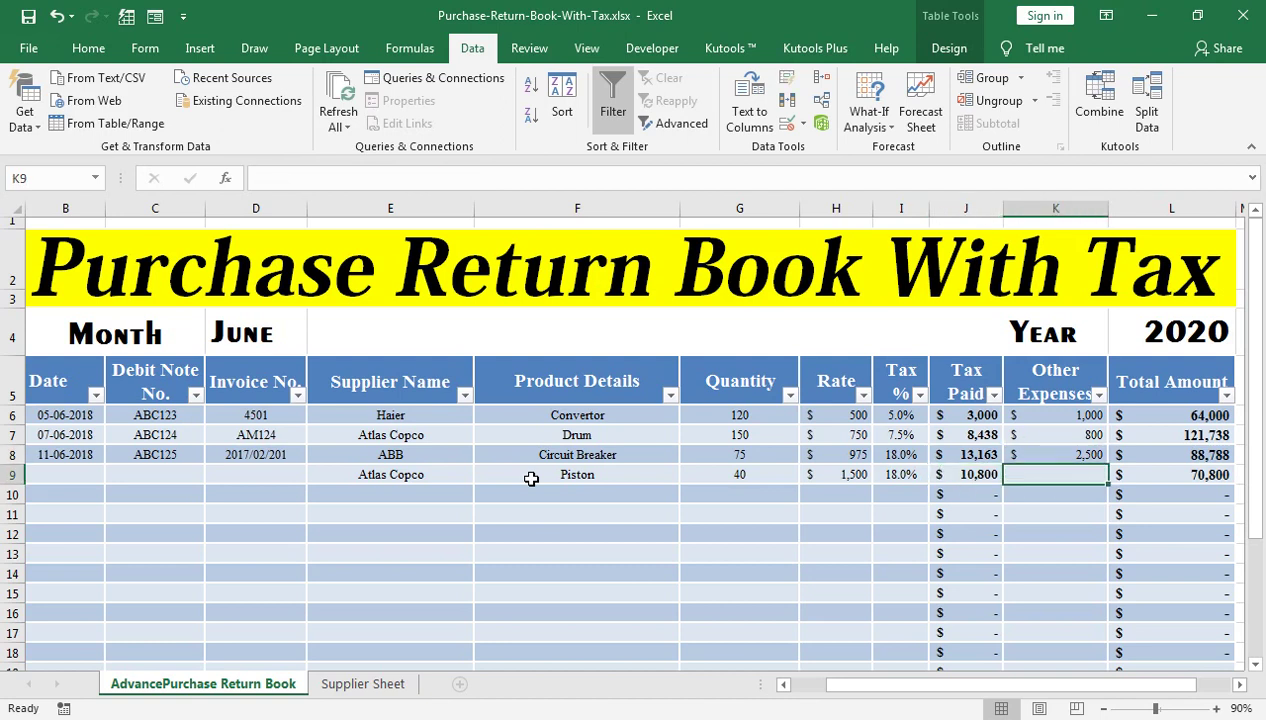
type("1200")
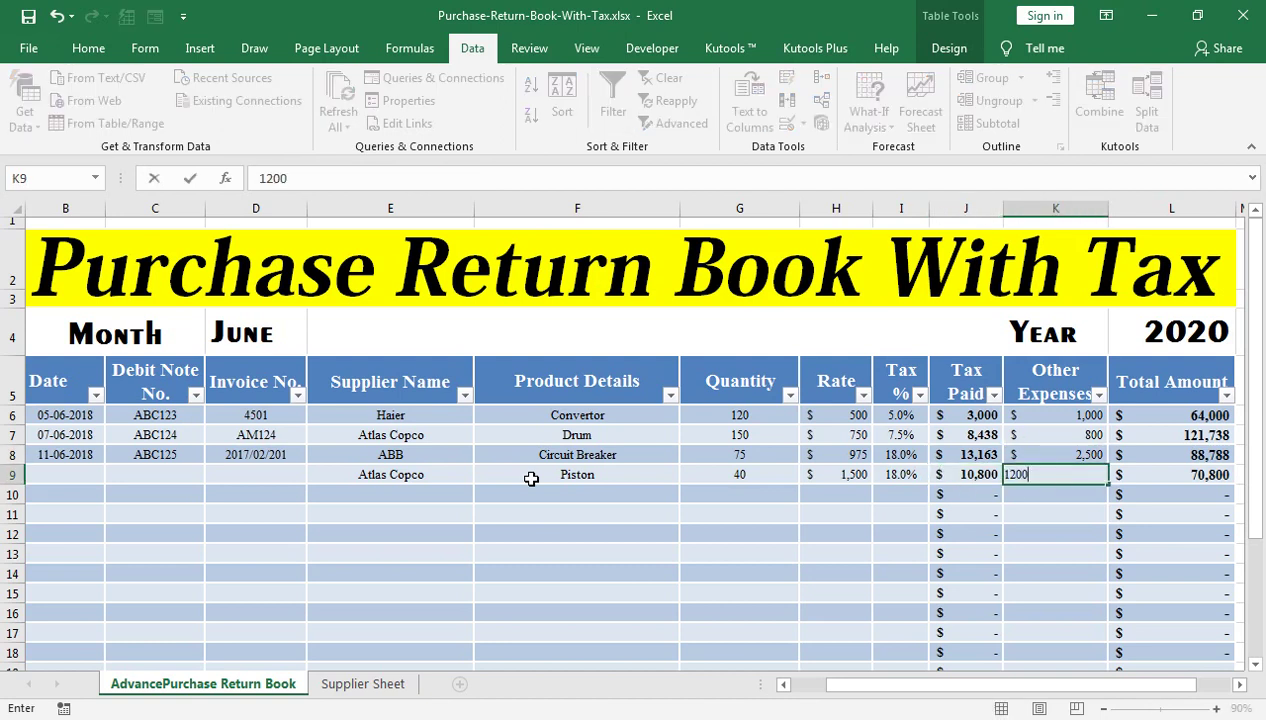
key("Return")
Step: Enter the date 12-06-2020 in row 9's Date cell
key("Up")
key("Right")
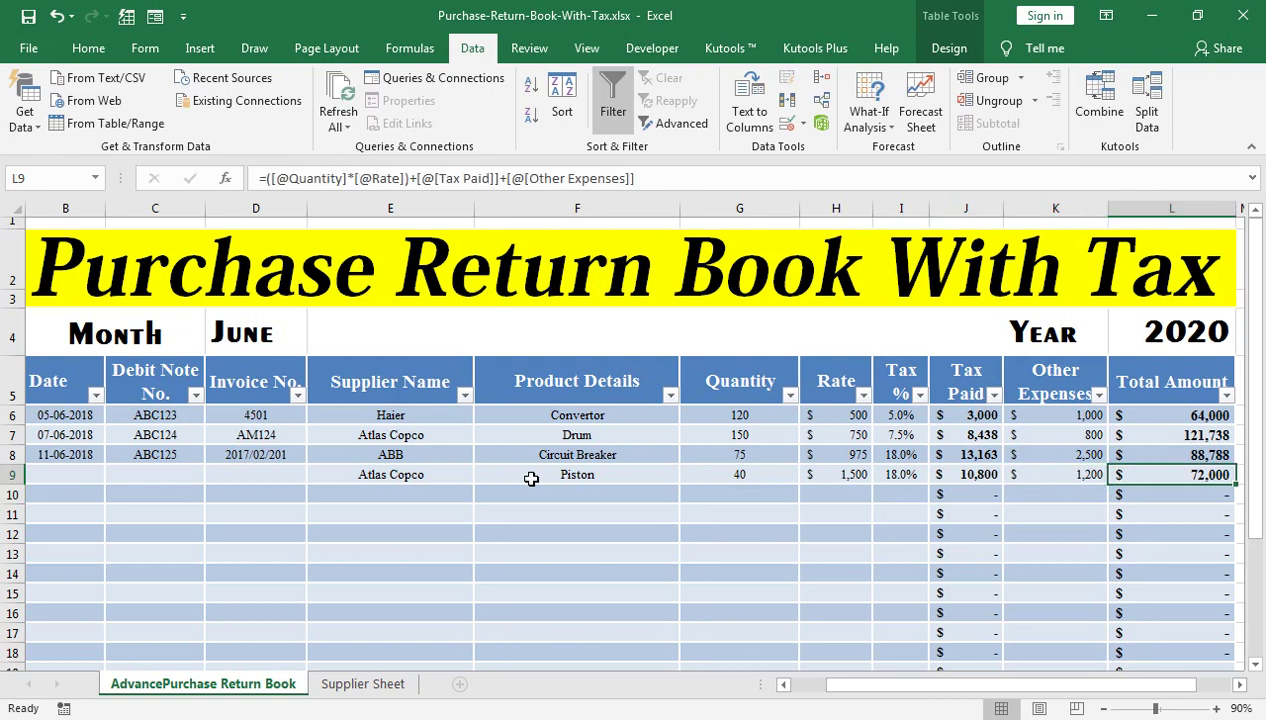
key("Left")
key("Left")
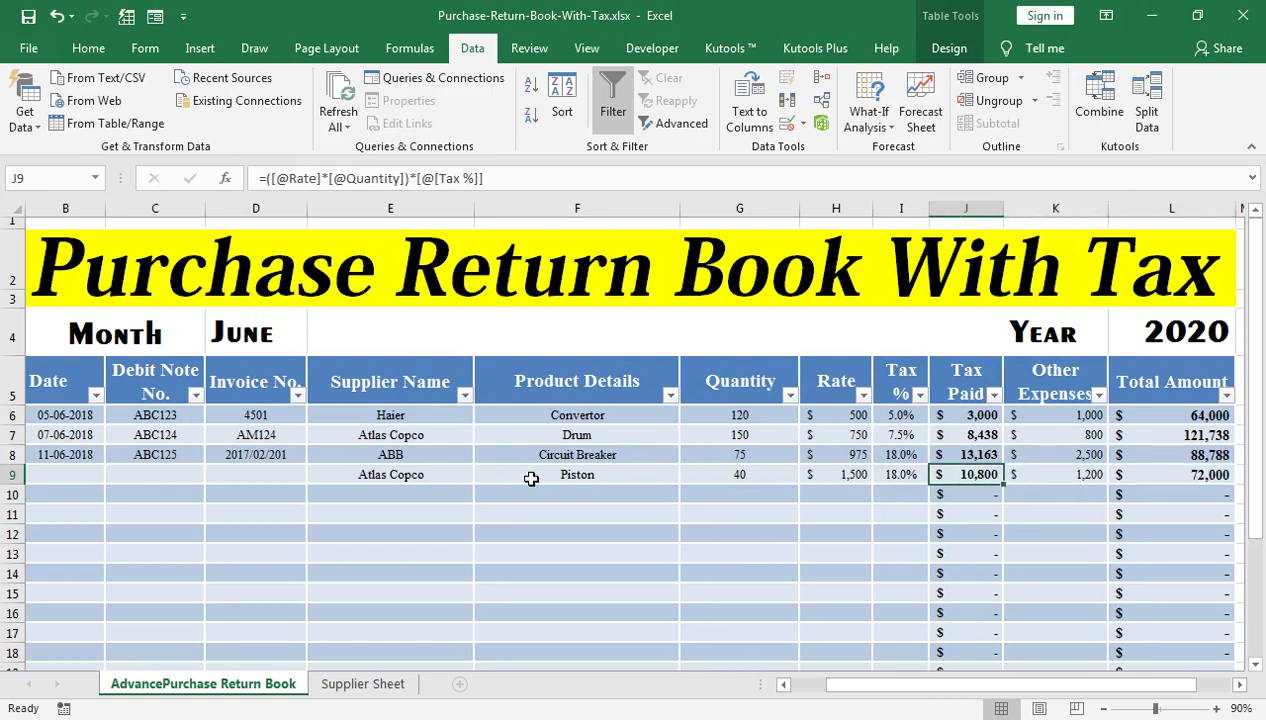
key("Left")
key("Left")
key("Left")
key("Left")
key("Right")
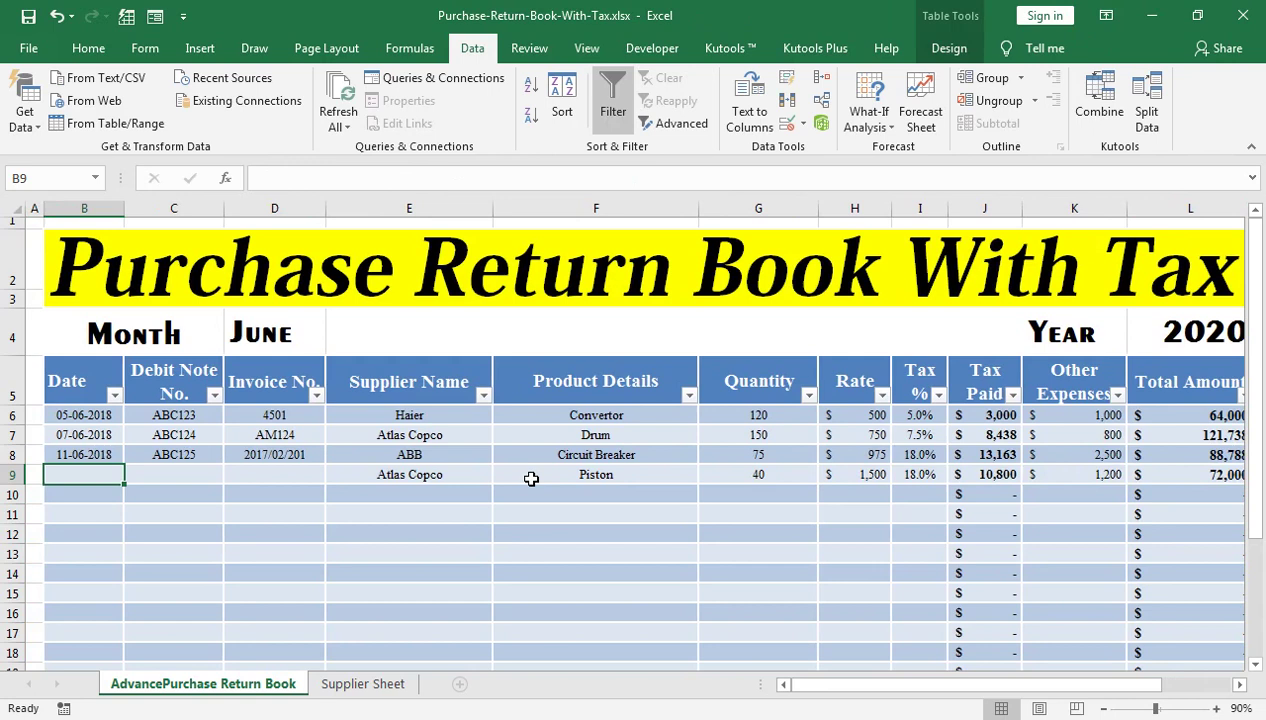
type("12-06-2020")
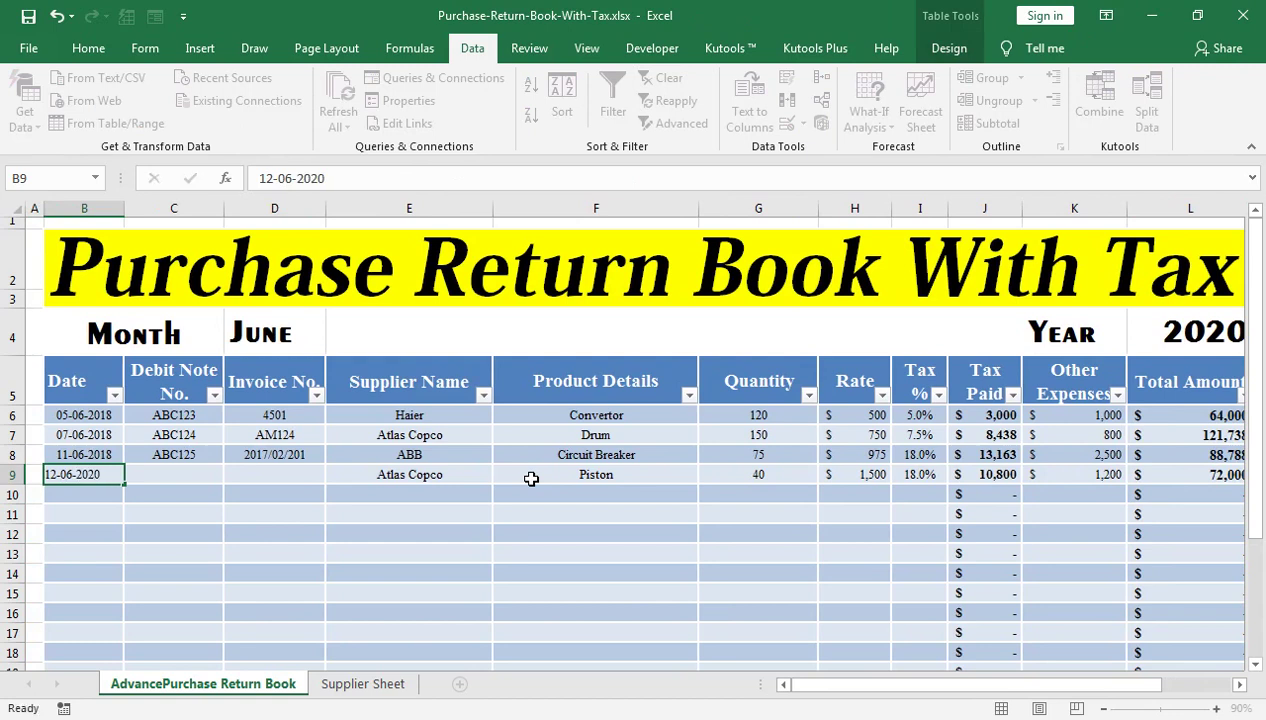
key("Tab")
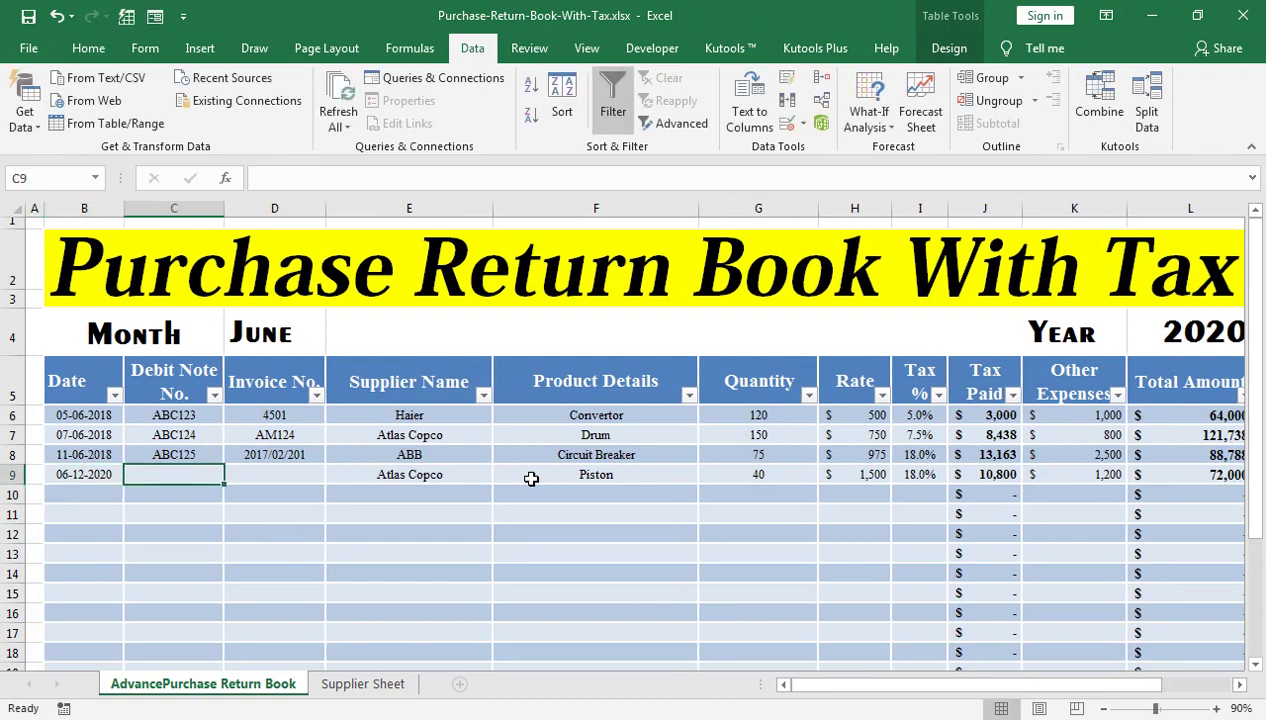
Step: Fill the debit note series down from ABC125 so row 9 reads ABC126
type("ab")
key("BackSpace")
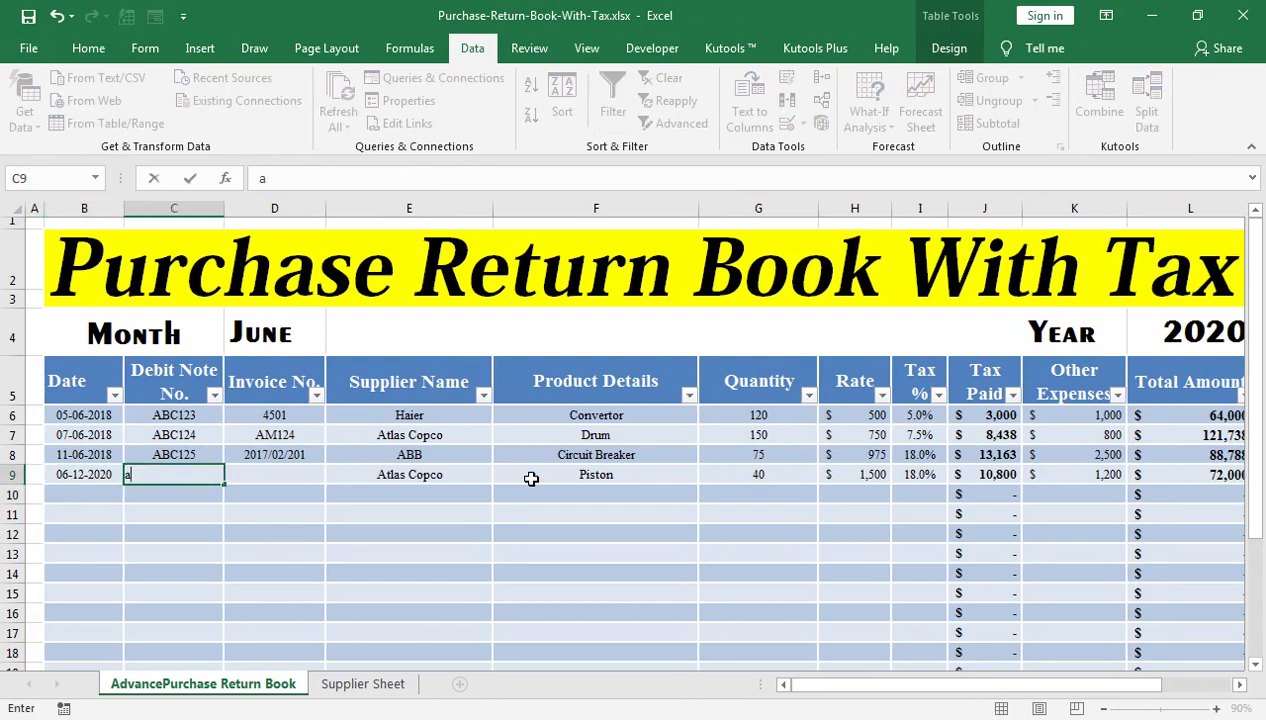
key("Return")
key("Up")
key("Up")
key("shift+Down")
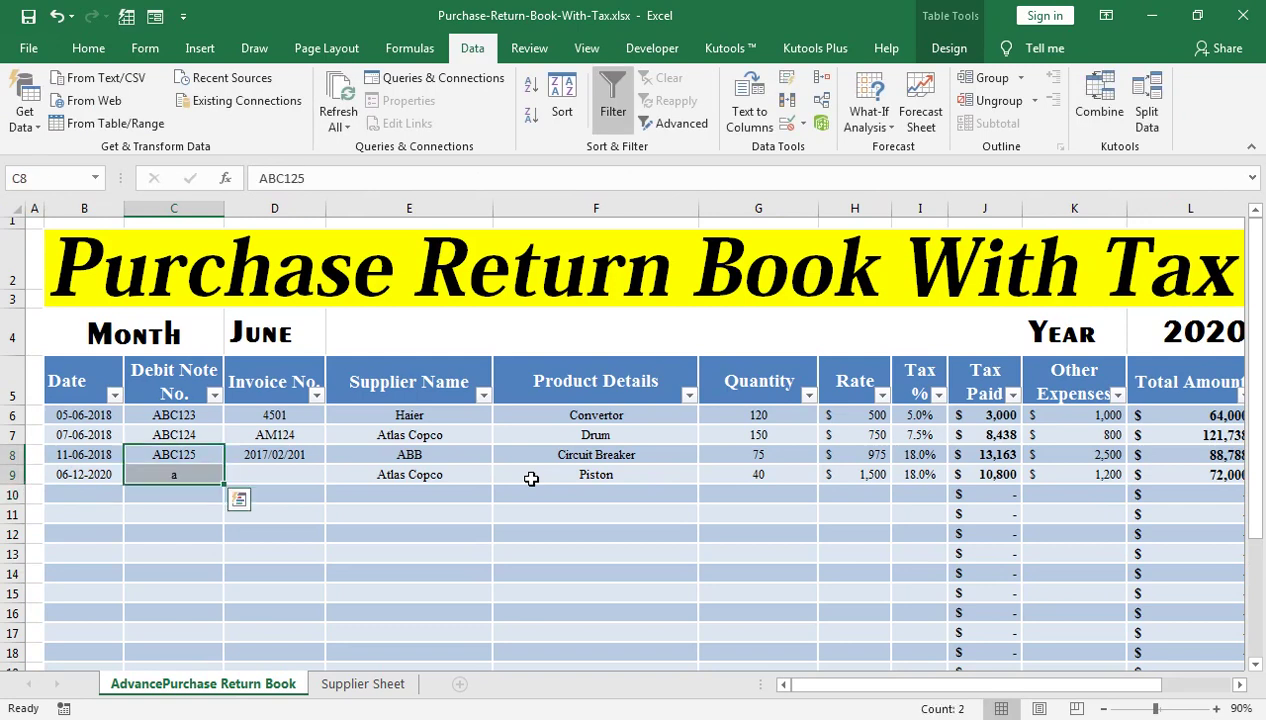
left_click(205, 457)
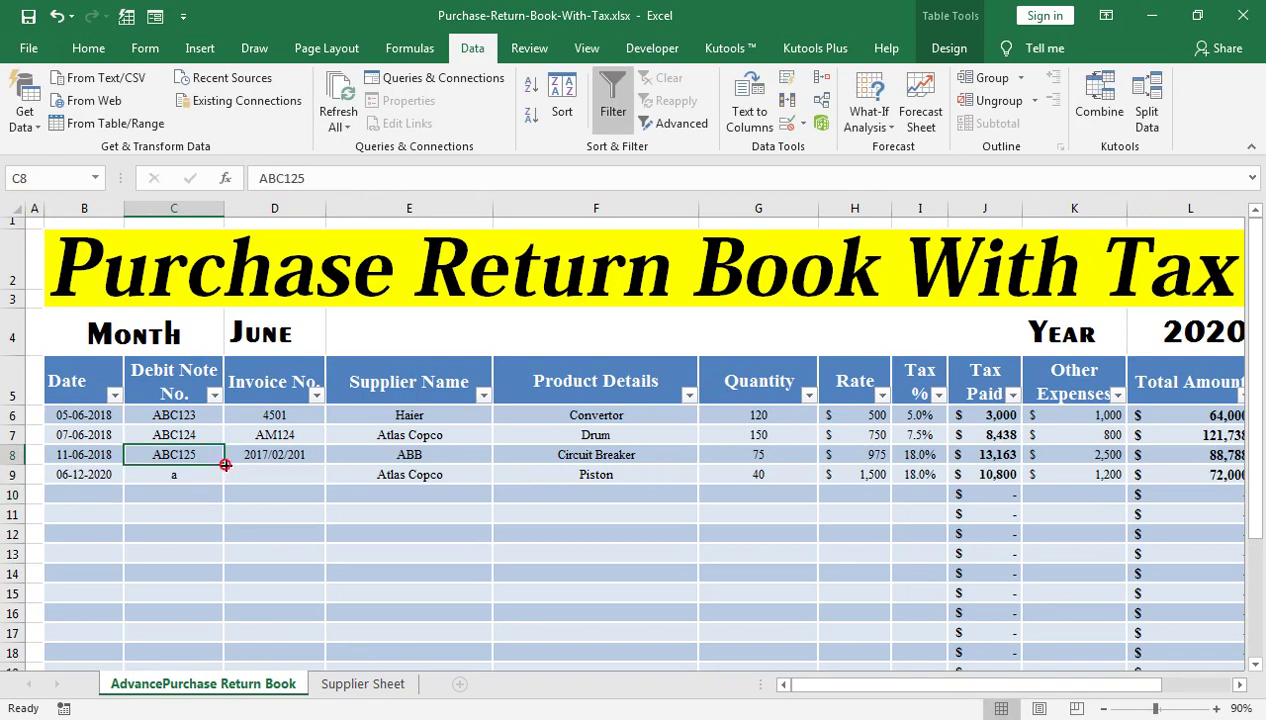
left_click_drag(223, 463, 224, 479)
Step: Enter invoice number anb154 for the row 9 entry
left_click(297, 478)
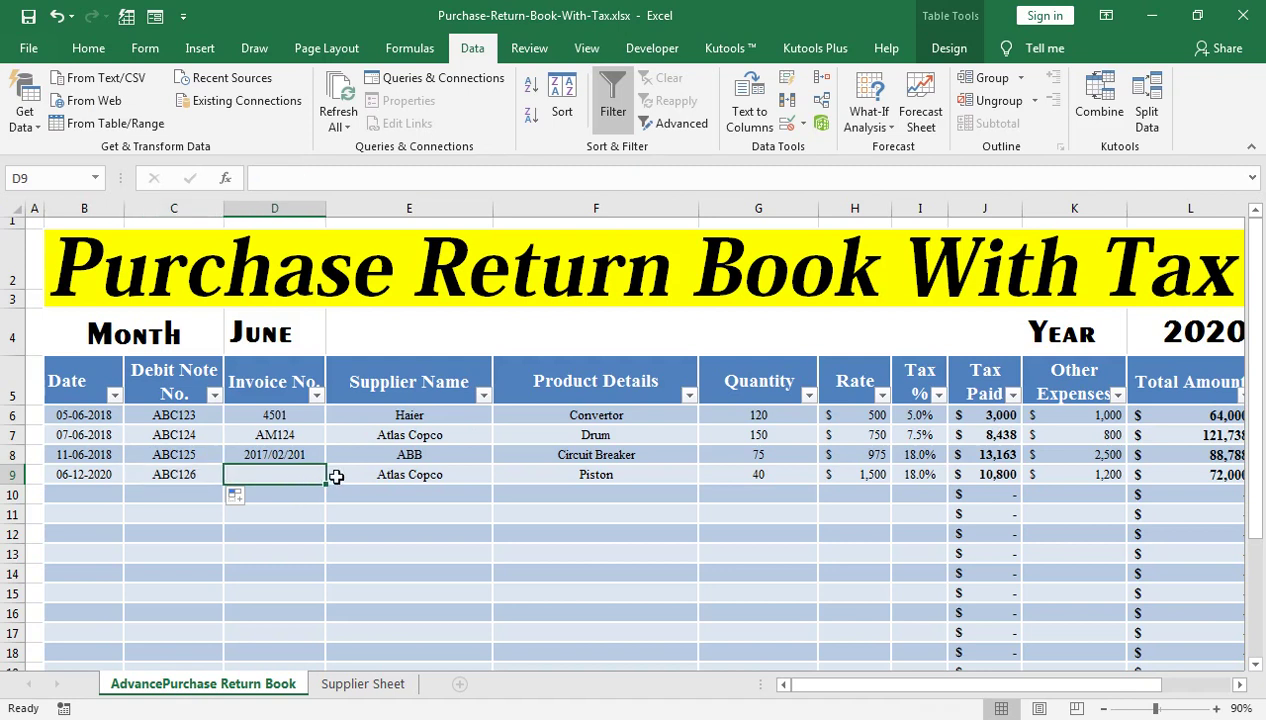
type("anb154")
key("Return")
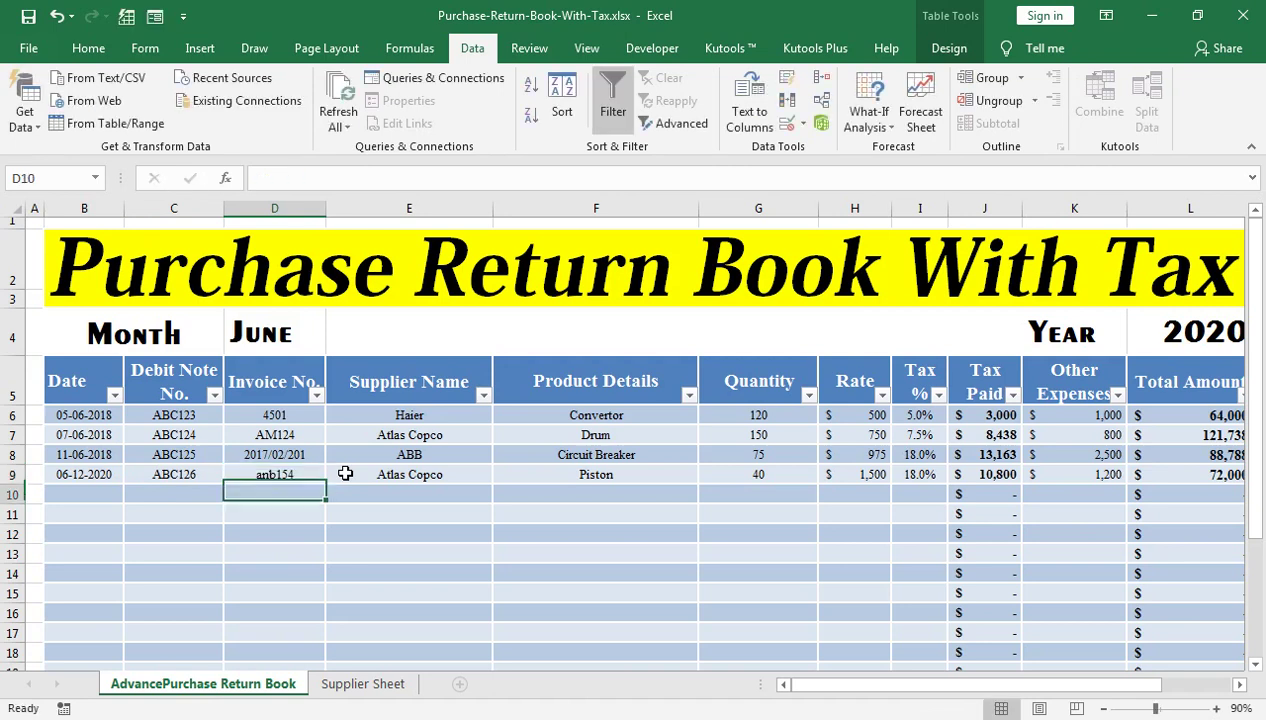
key("ctrl+Right")
key("ctrl+Right")
key("ctrl+Down")
key("Down")
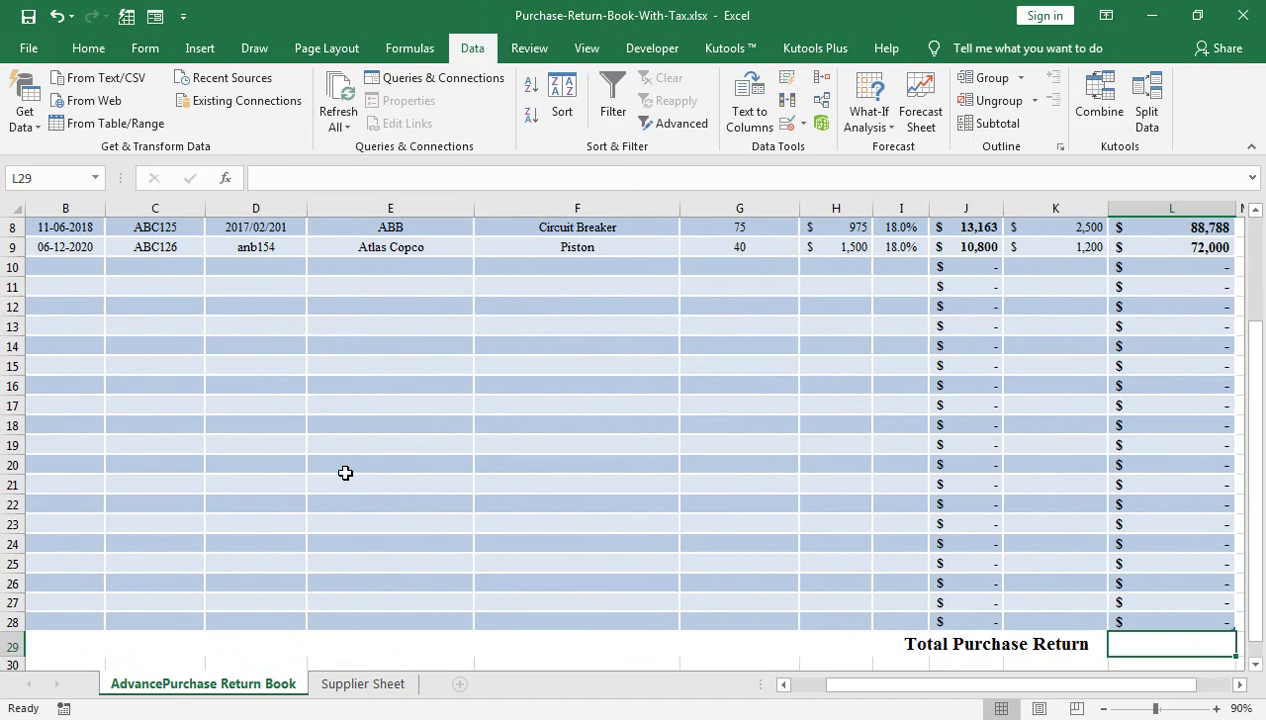
Step: Sum the Total Amount column in L29 as Total Purchase Return, giving 346,525
type("=sum")
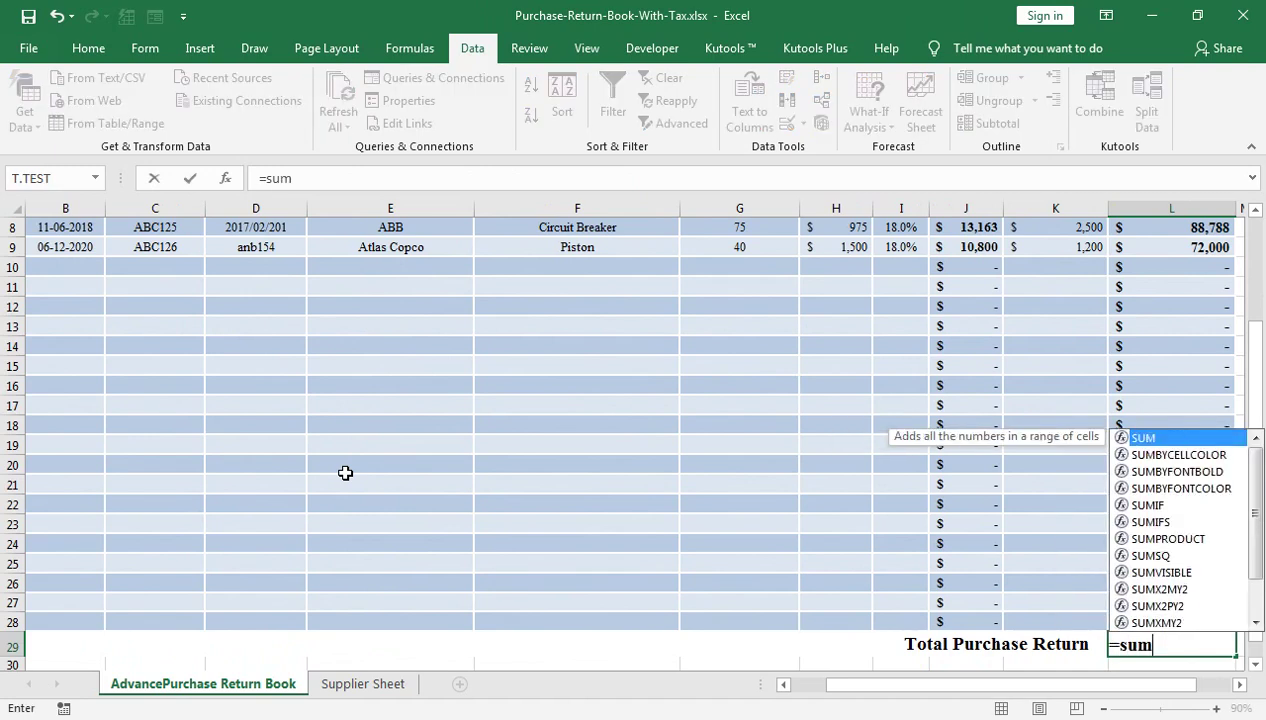
type("(")
key("Up")
key("shift+Up")
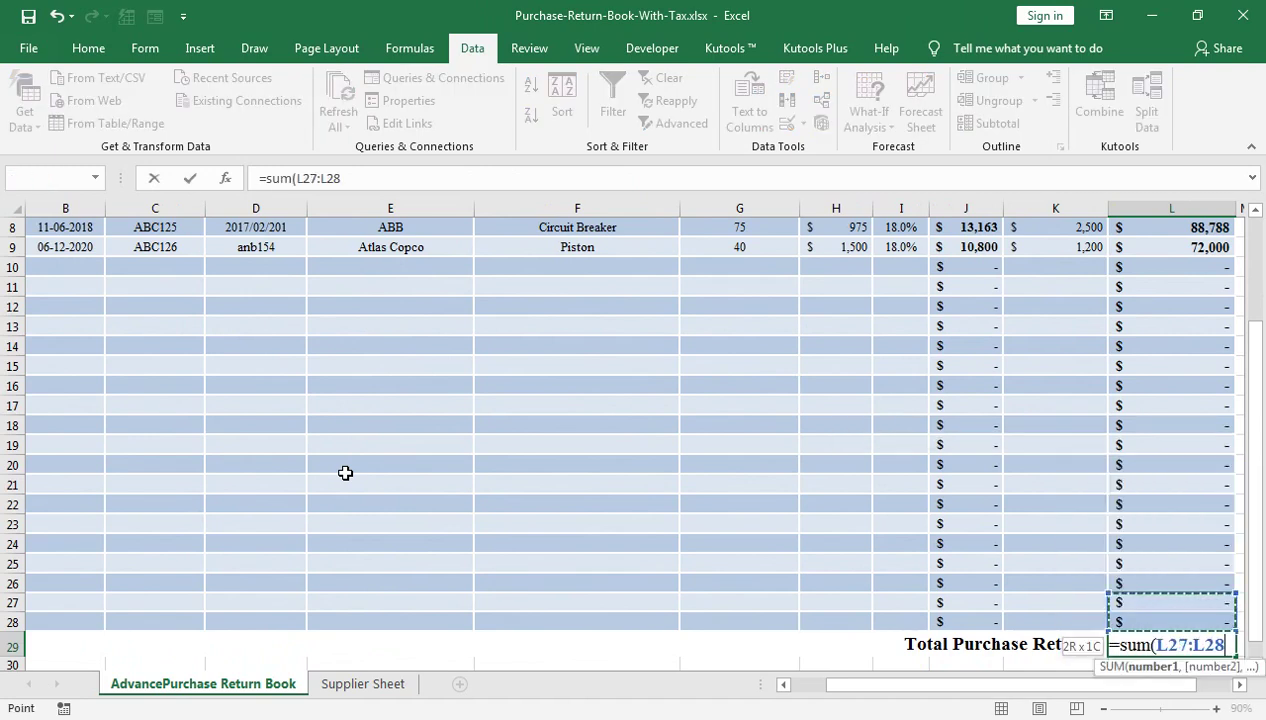
key("shift+Up")
key("shift+Up")
key("shift+Up")
key("shift+Up")
key("shift+Up")
key("shift+Up")
key("shift+Up")
key("shift+Up")
key("shift+Up")
key("shift+Up")
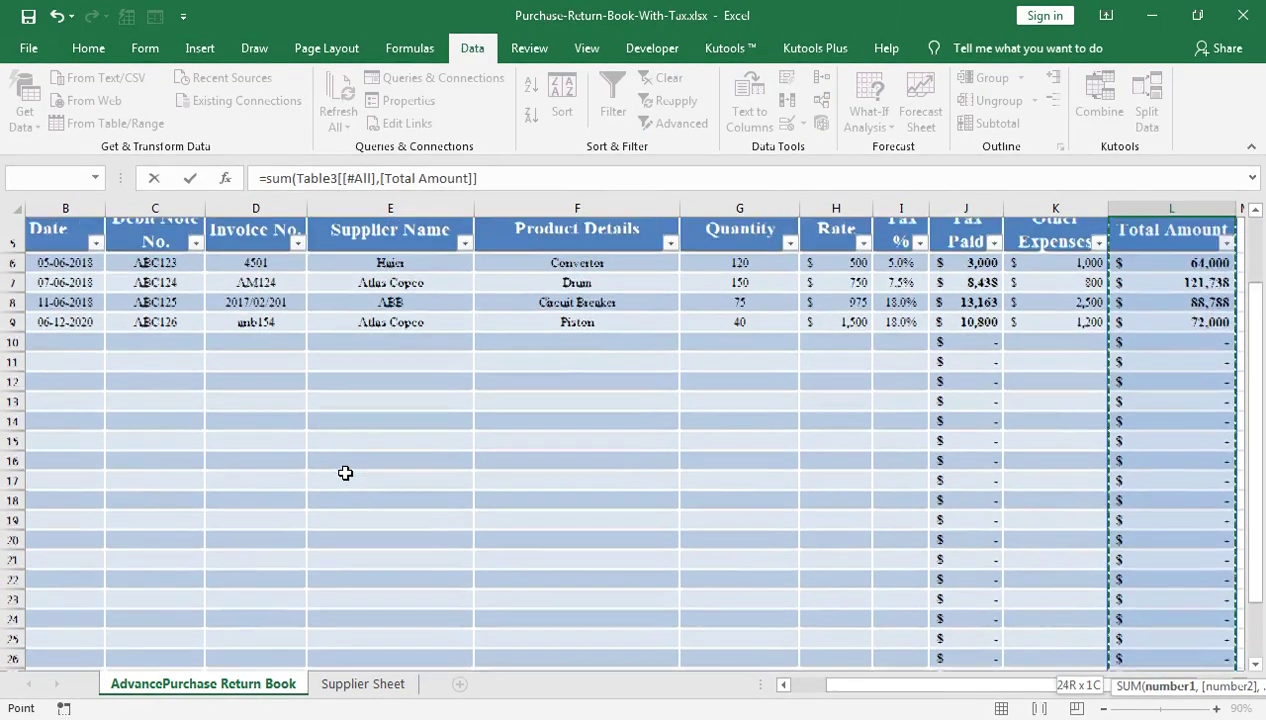
key("shift+Down")
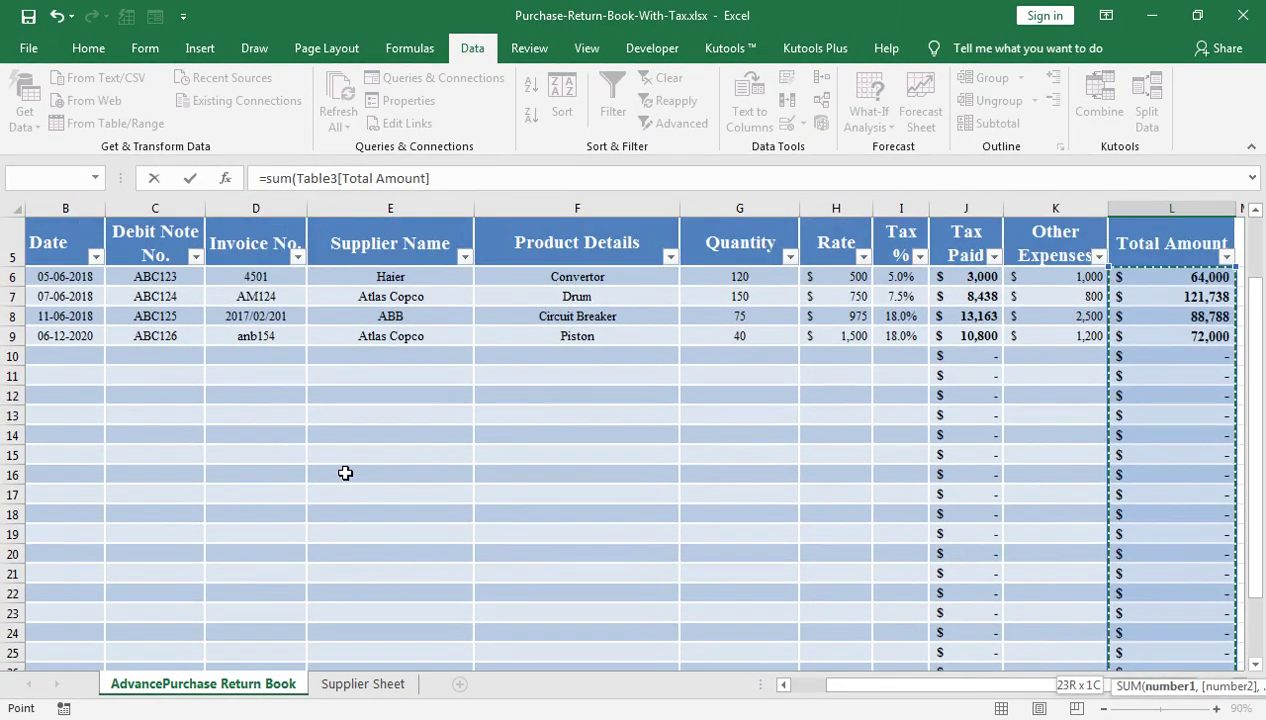
type(")")
key("Return")
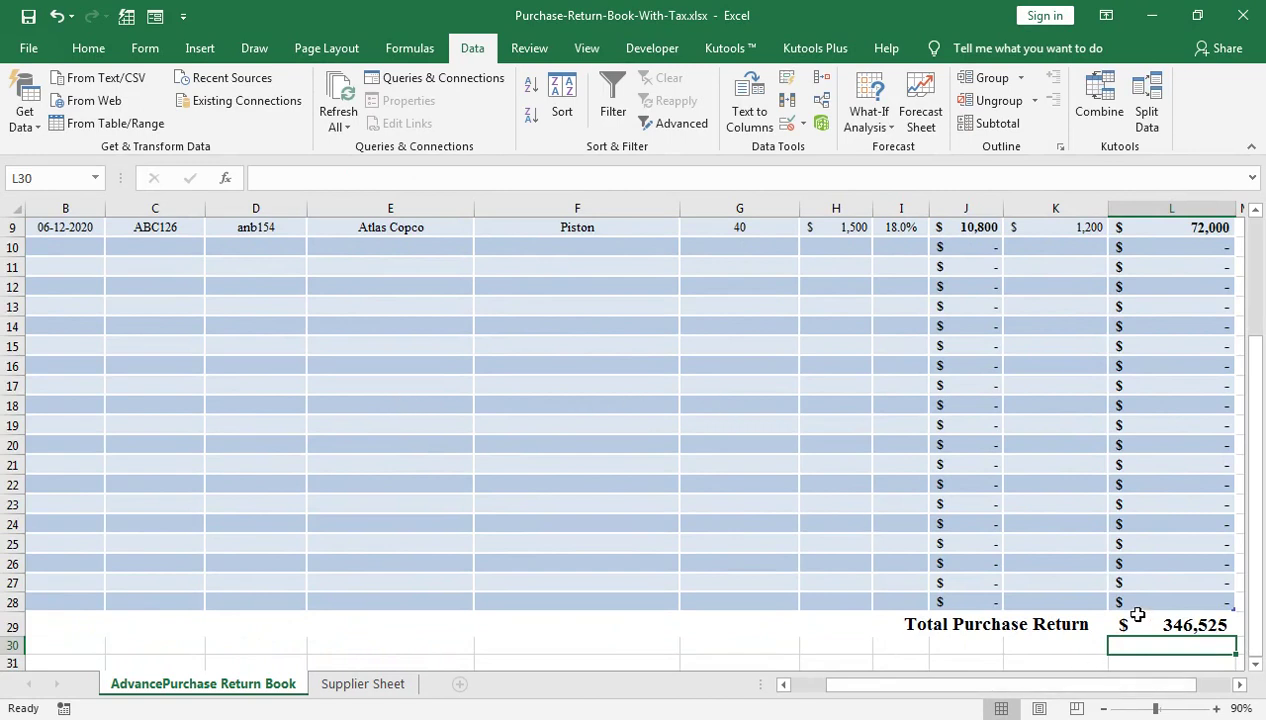
Step: Scroll back up the sheet and bring the YouTube channel browser page forward
scroll(1131, 611, "up", 2)
scroll(1085, 543, "up", 2)
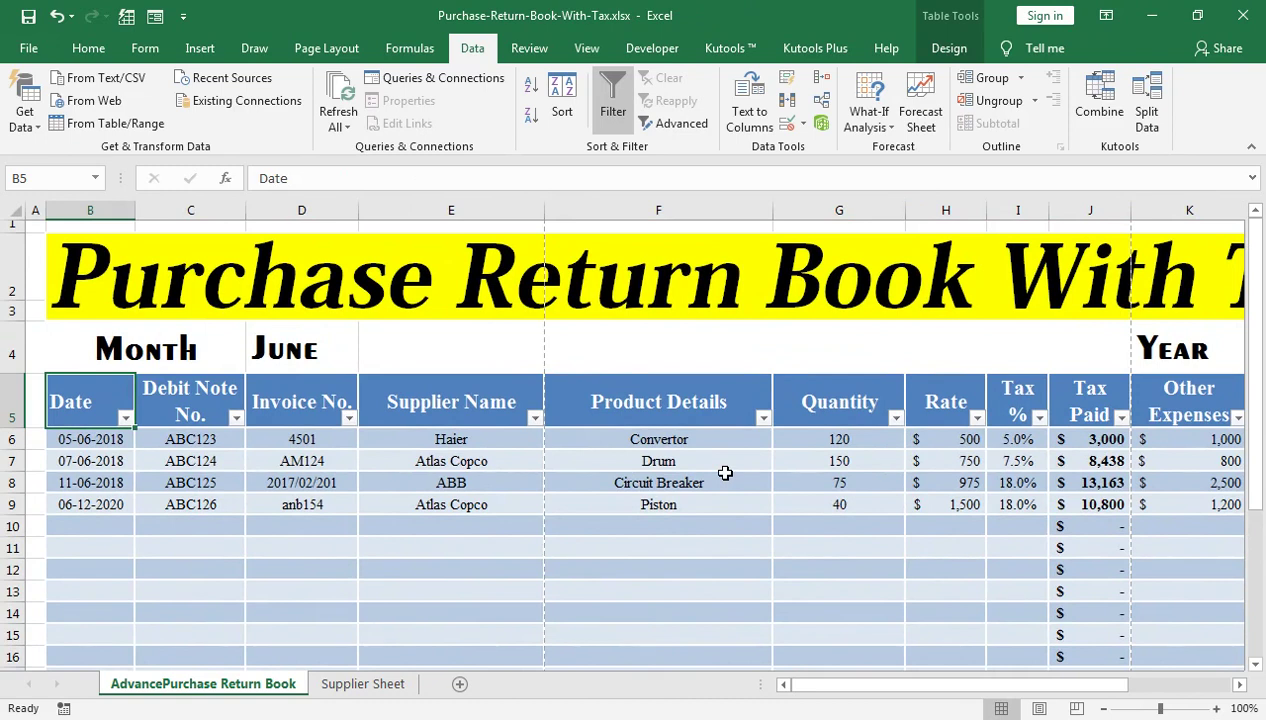
left_click(390, 565)
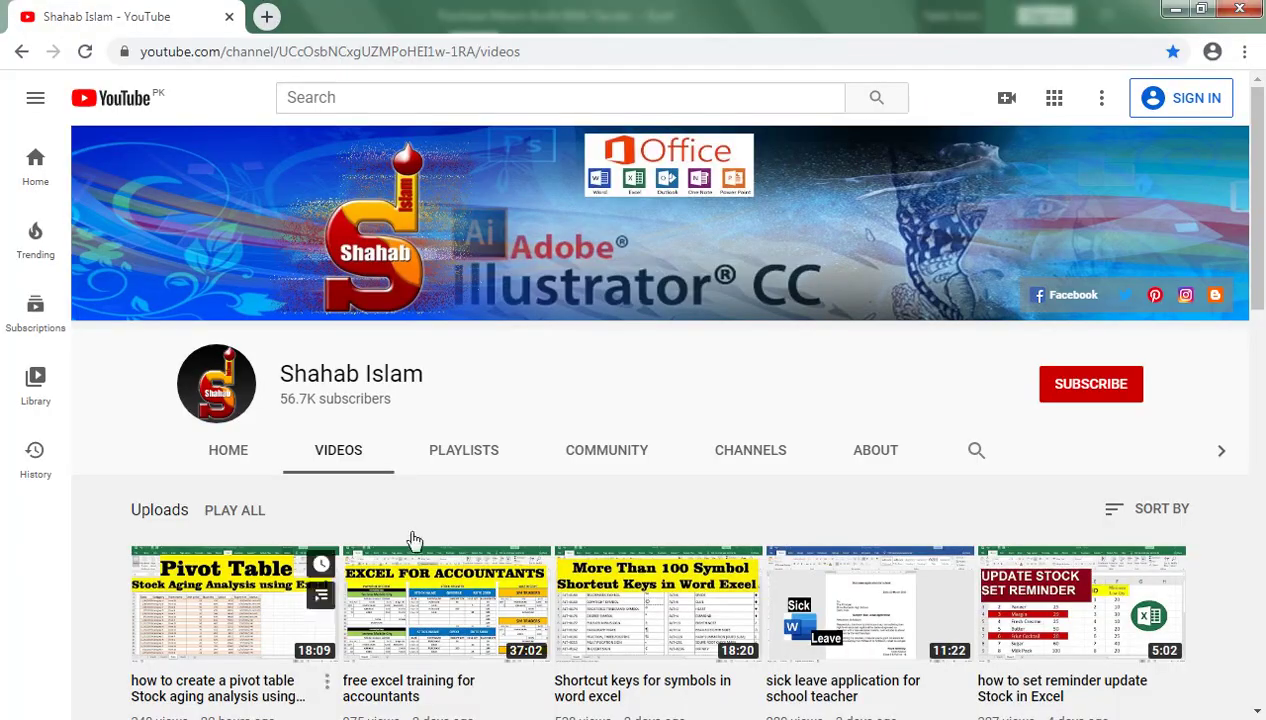